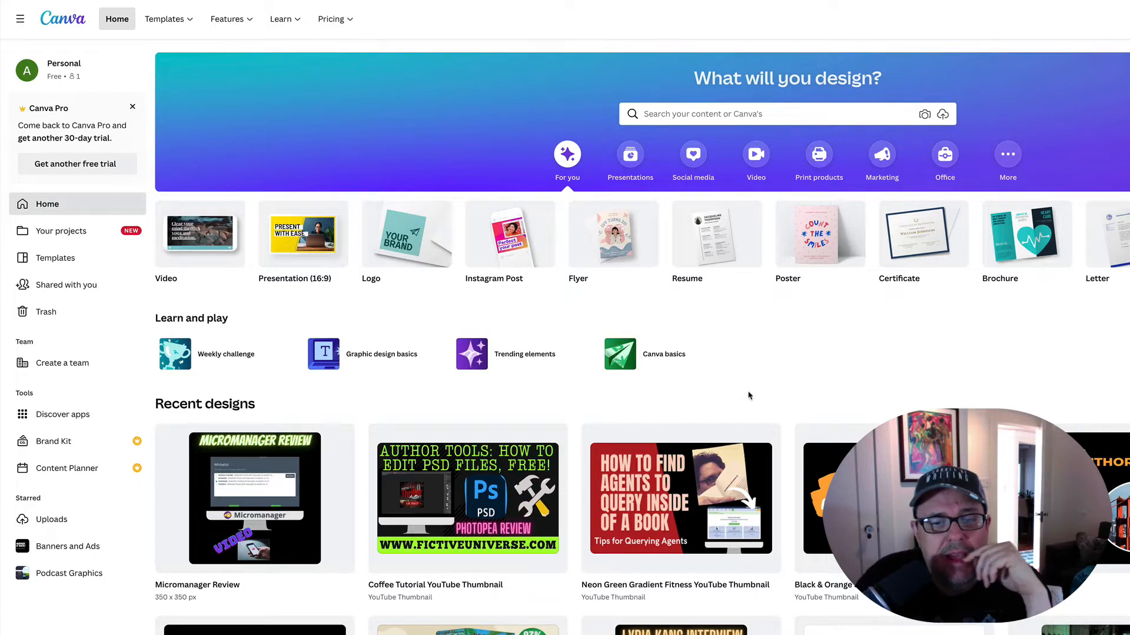
- Open the MTTA-Twitter-Post design from the recent designs
scroll(728, 398, down, 1)
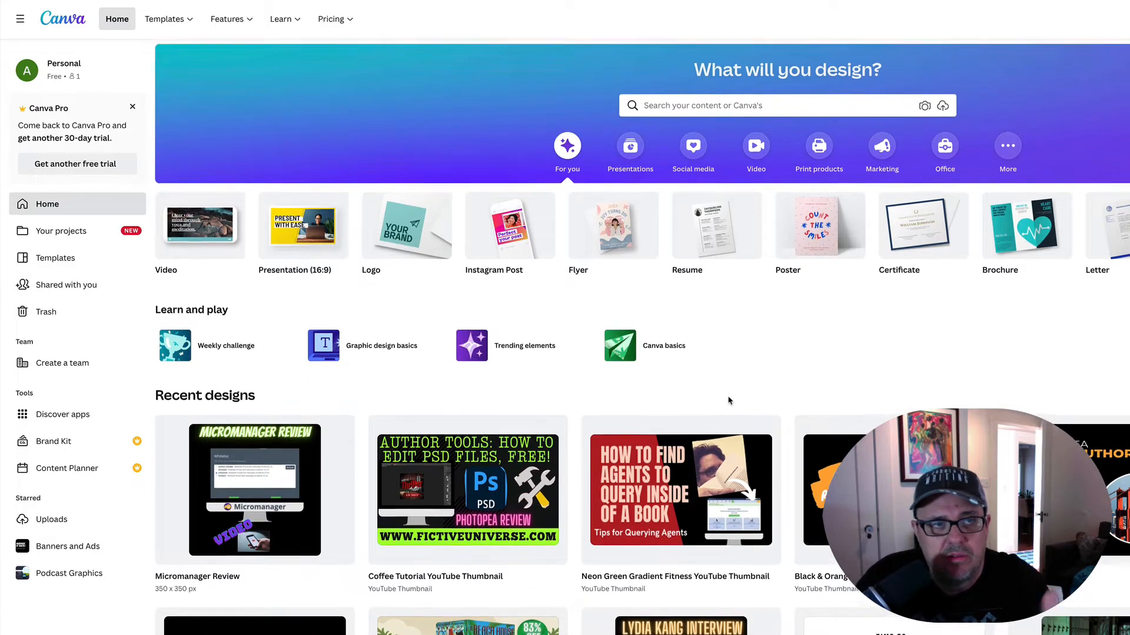
scroll(728, 401, down, 5)
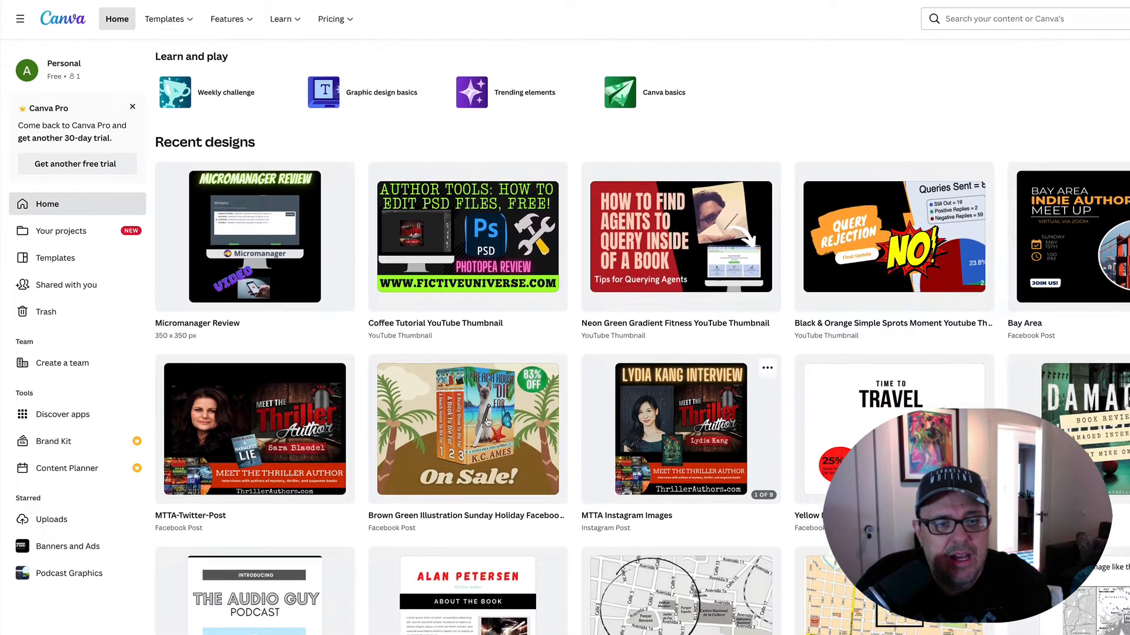
click(229, 381)
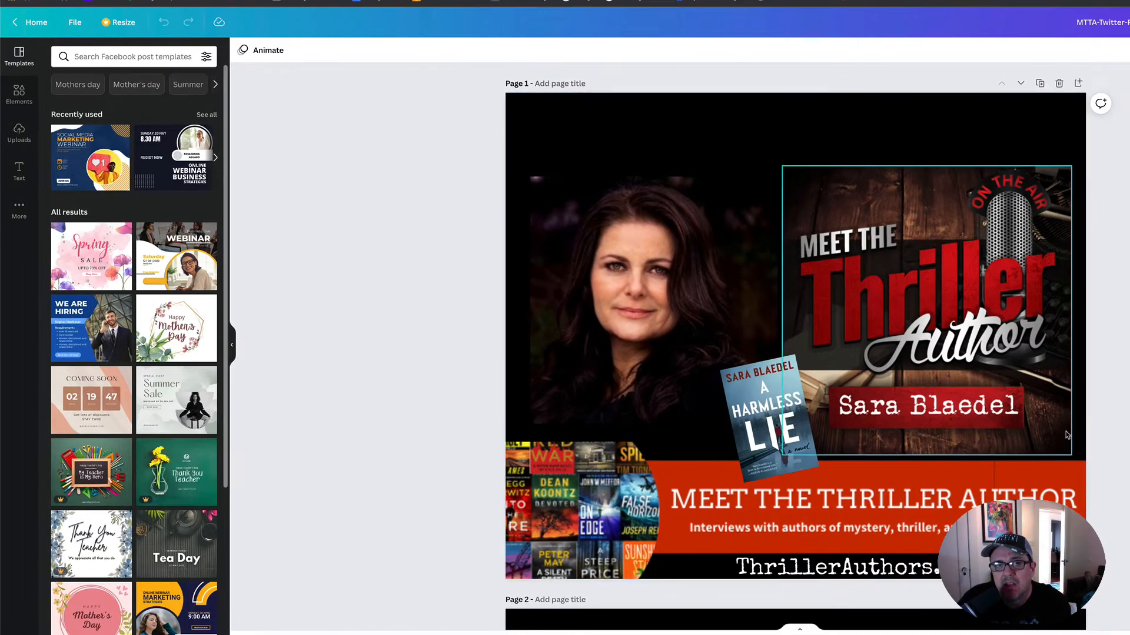
- Look through pages 1 to 11 to review the layout of the author interview graphics
scroll(1071, 428, down, 10)
scroll(1067, 441, down, 15)
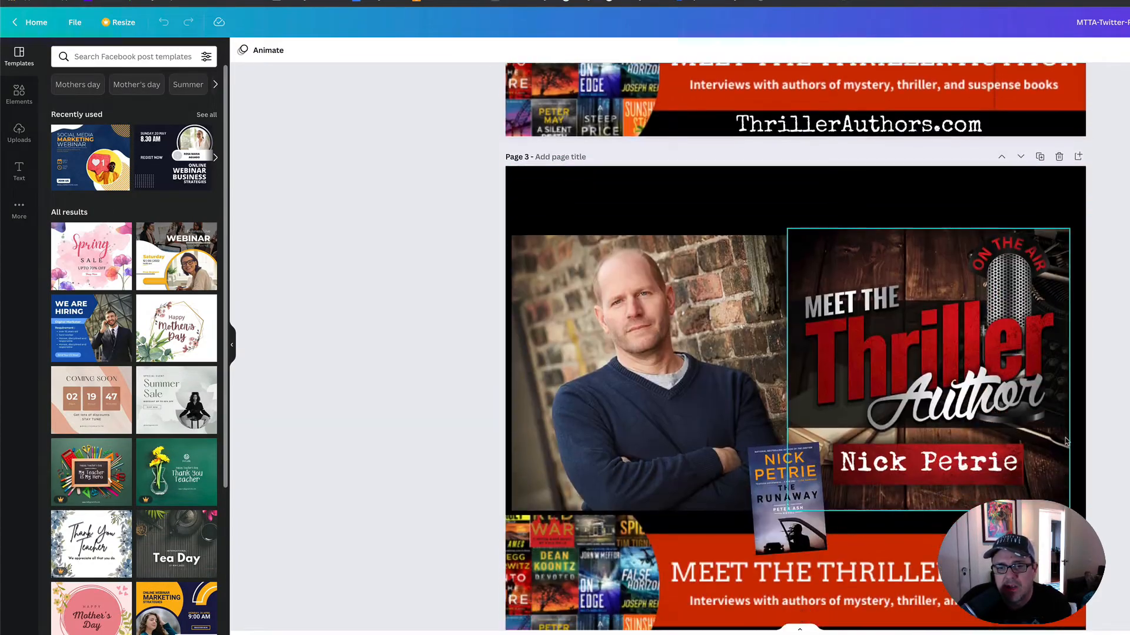
scroll(1066, 442, down, 5)
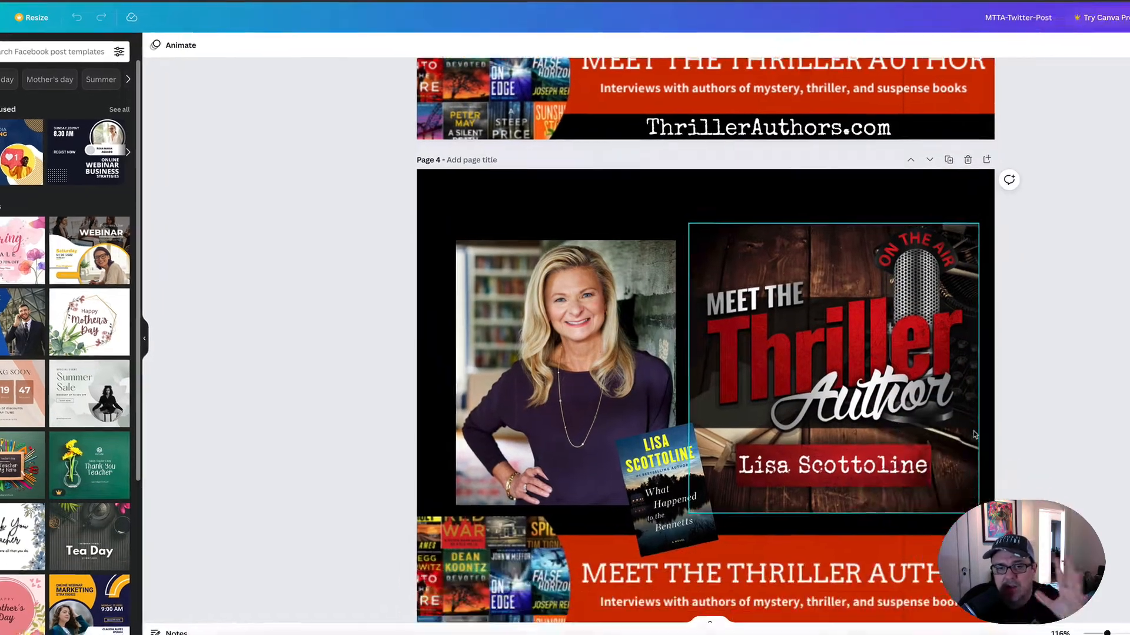
scroll(838, 425, up, 2)
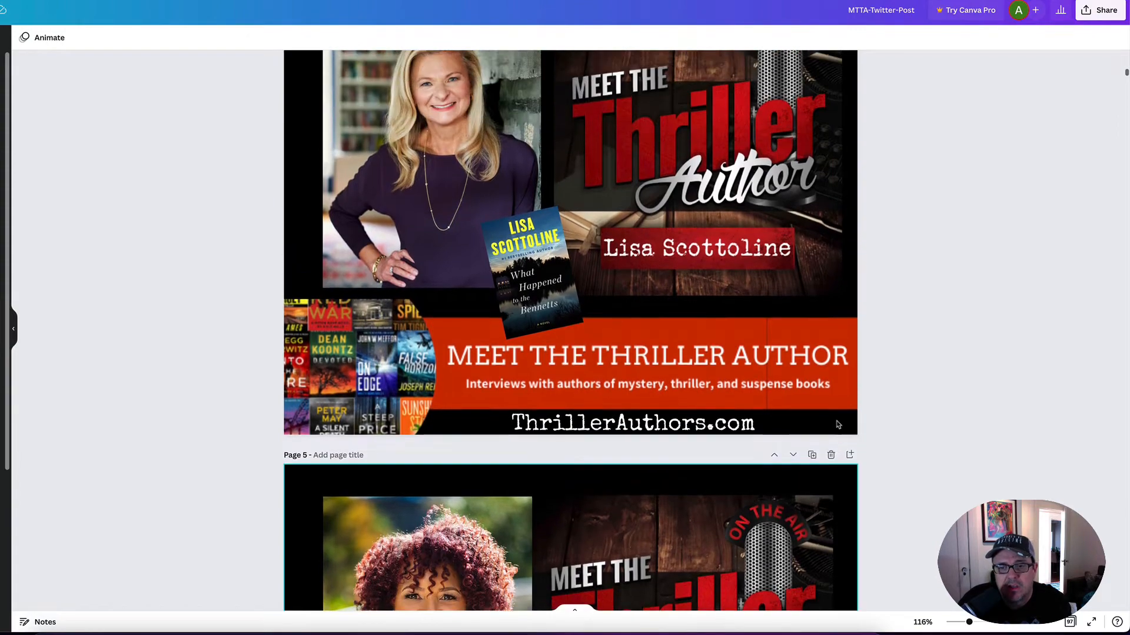
scroll(838, 424, down, 2)
scroll(838, 425, down, 10)
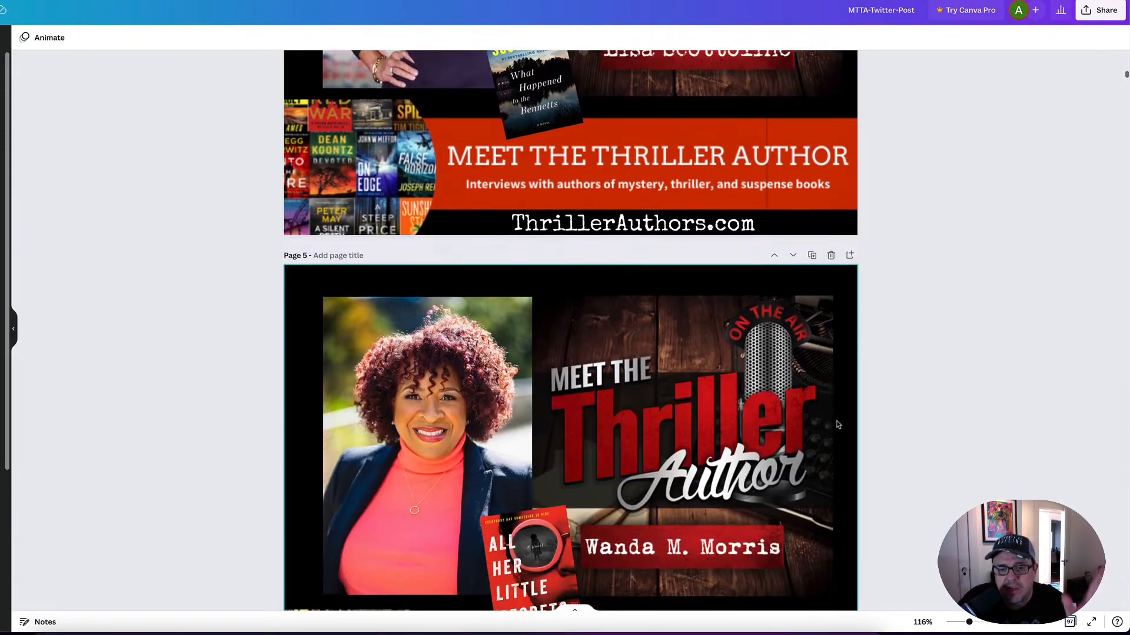
scroll(838, 425, down, 9)
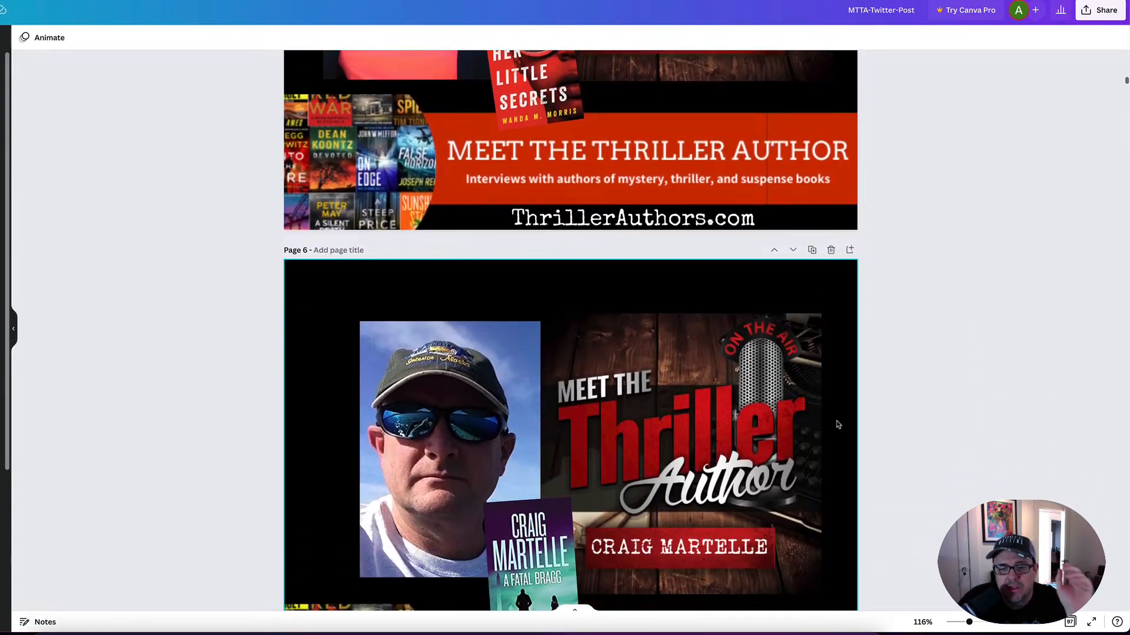
scroll(838, 425, down, 10)
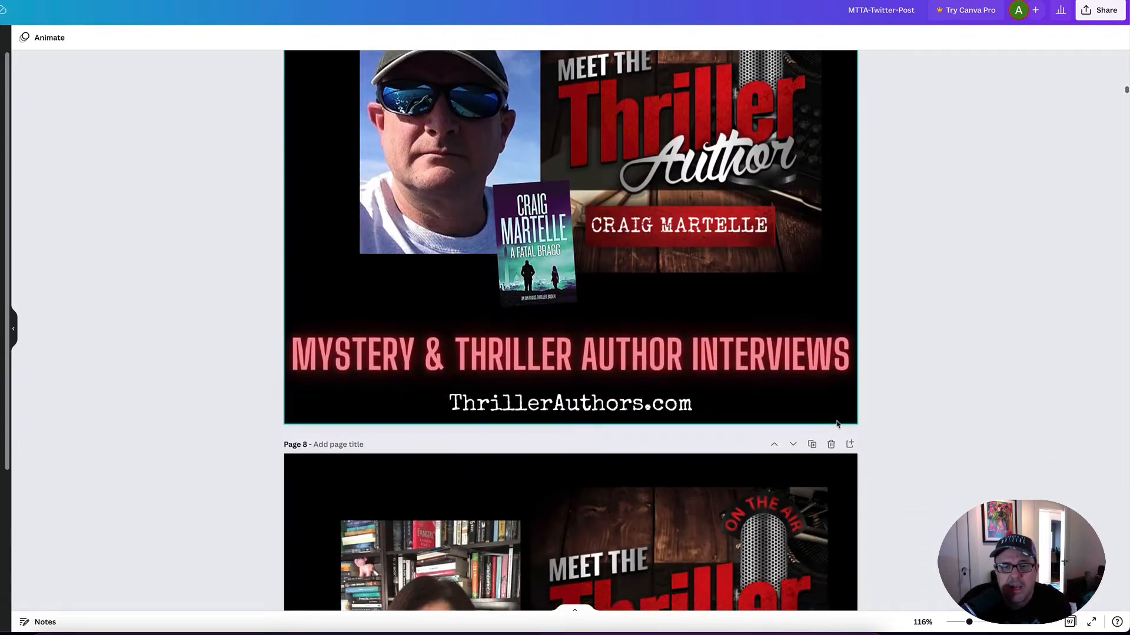
scroll(838, 425, up, 8)
scroll(838, 425, down, 1)
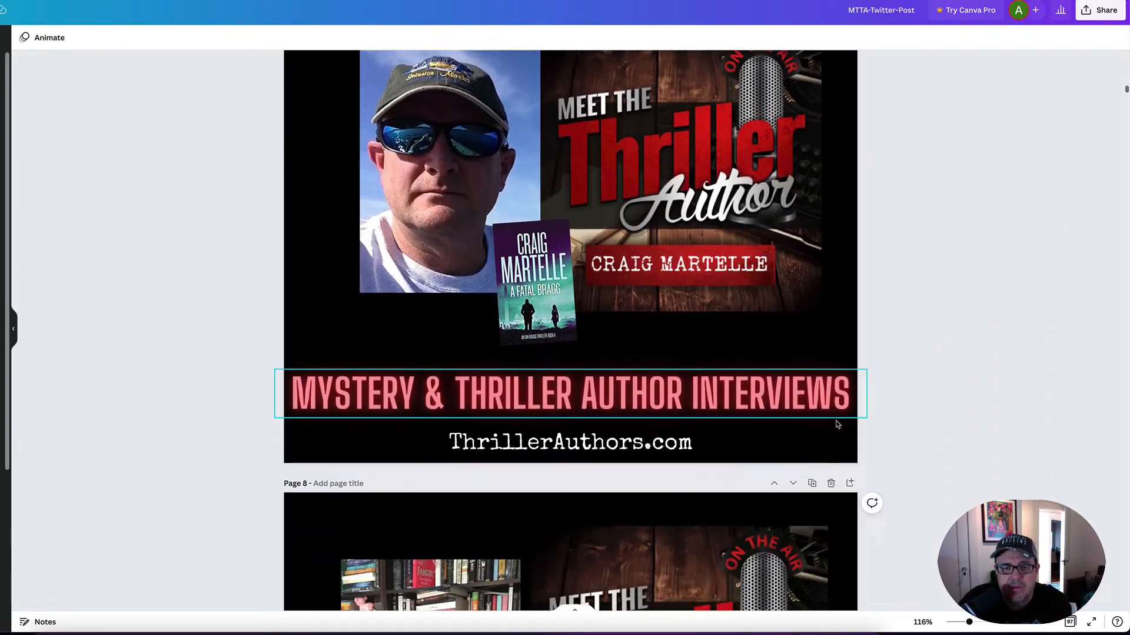
scroll(838, 425, up, 7)
scroll(809, 407, up, 3)
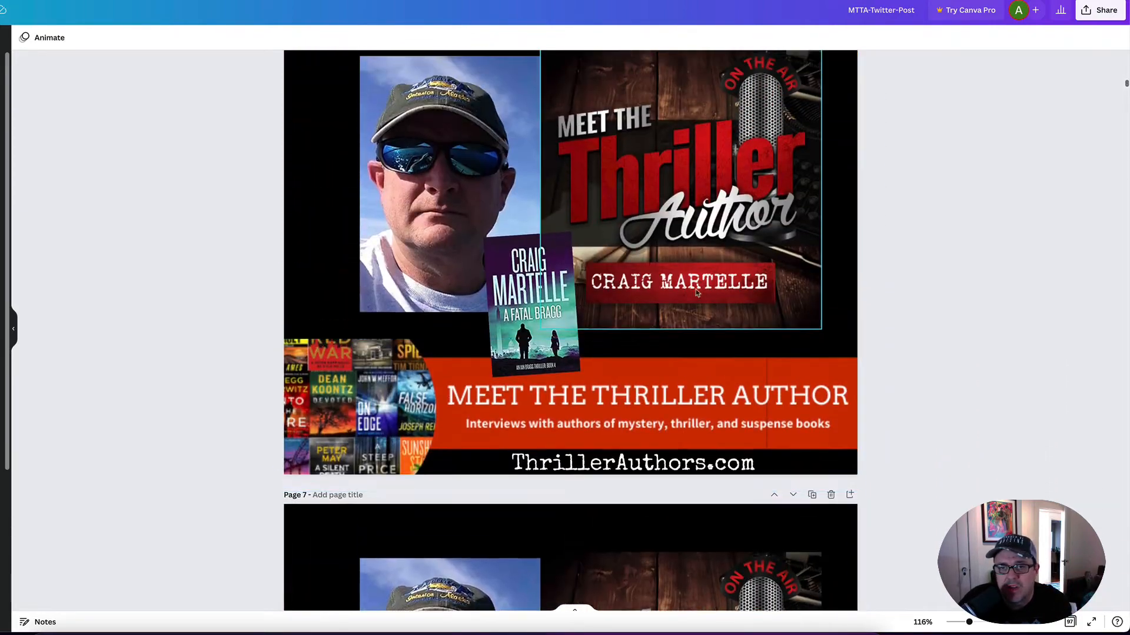
scroll(716, 400, down, 20)
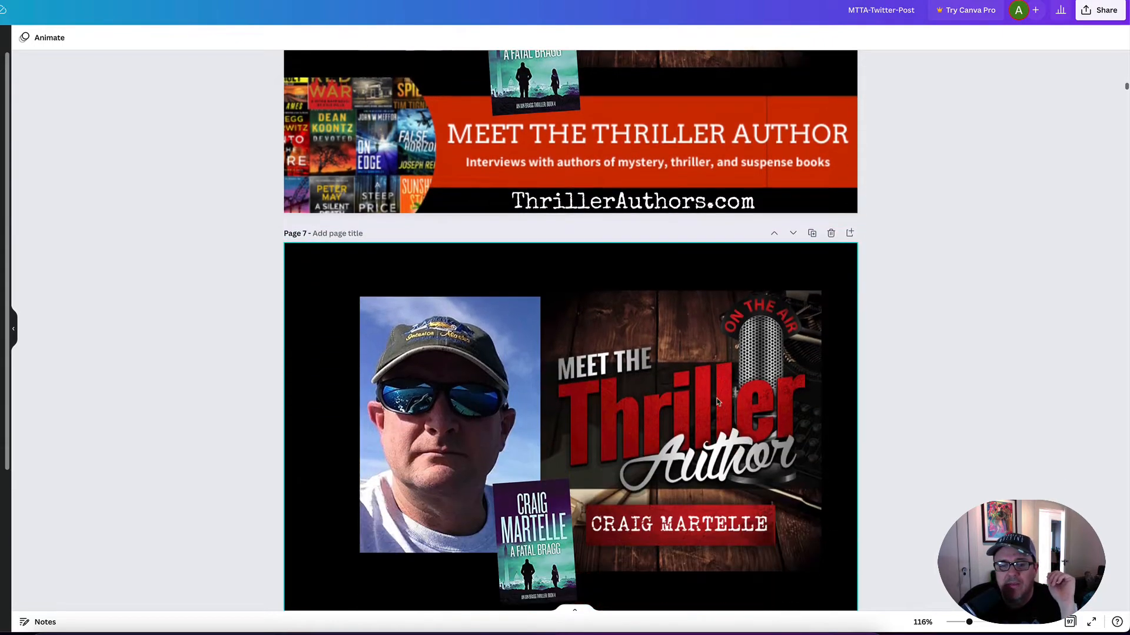
scroll(716, 402, down, 20)
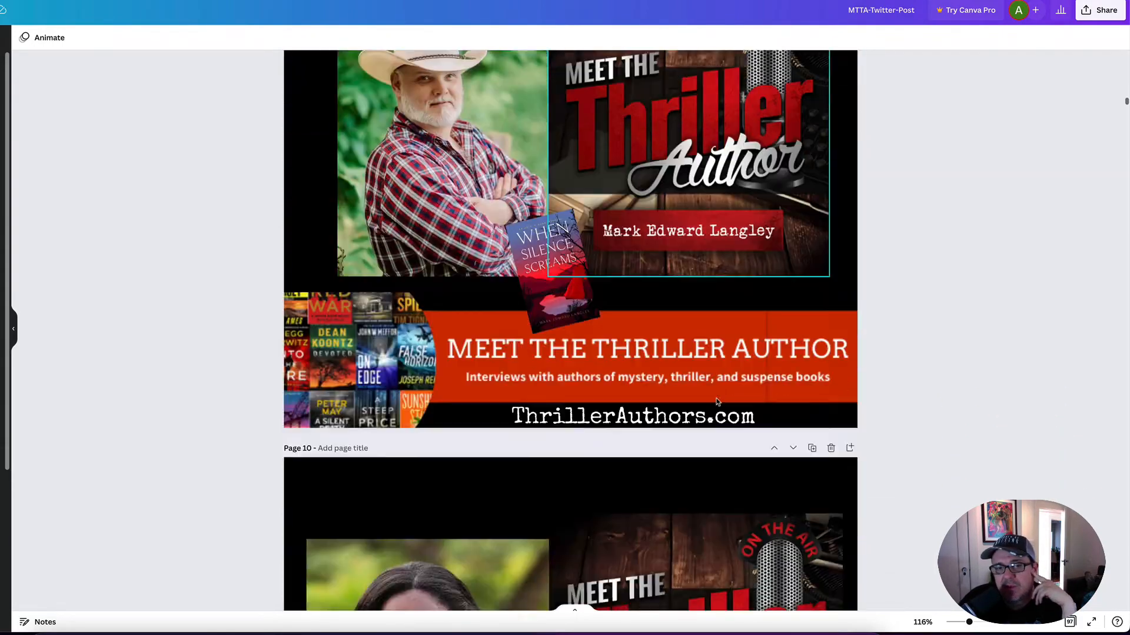
scroll(715, 398, down, 3)
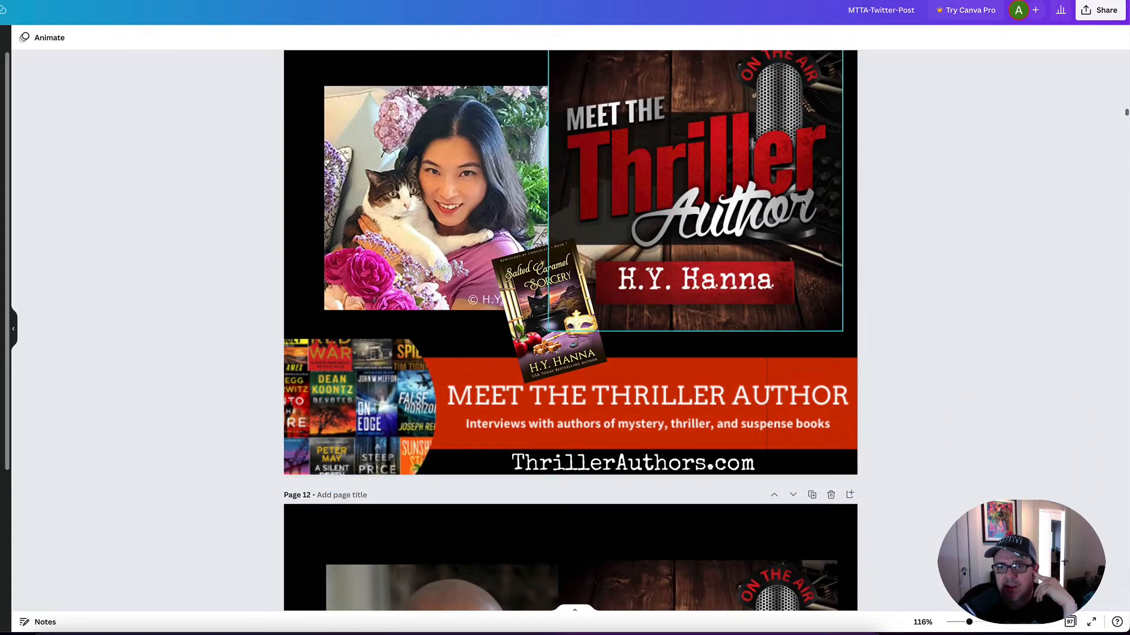
- Select the Meet the Thriller Author image on page 11 and nudge it slightly
click(768, 192)
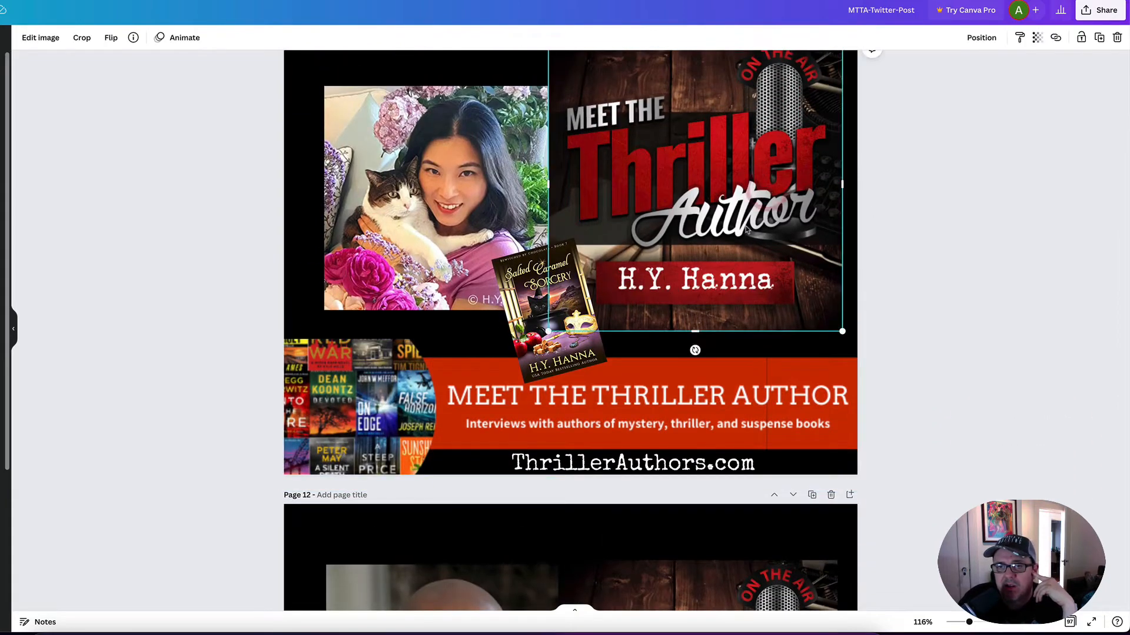
scroll(746, 230, up, 2)
mouse_move(735, 241)
mouse_down()
mouse_move(710, 230)
mouse_move(740, 238)
mouse_up()
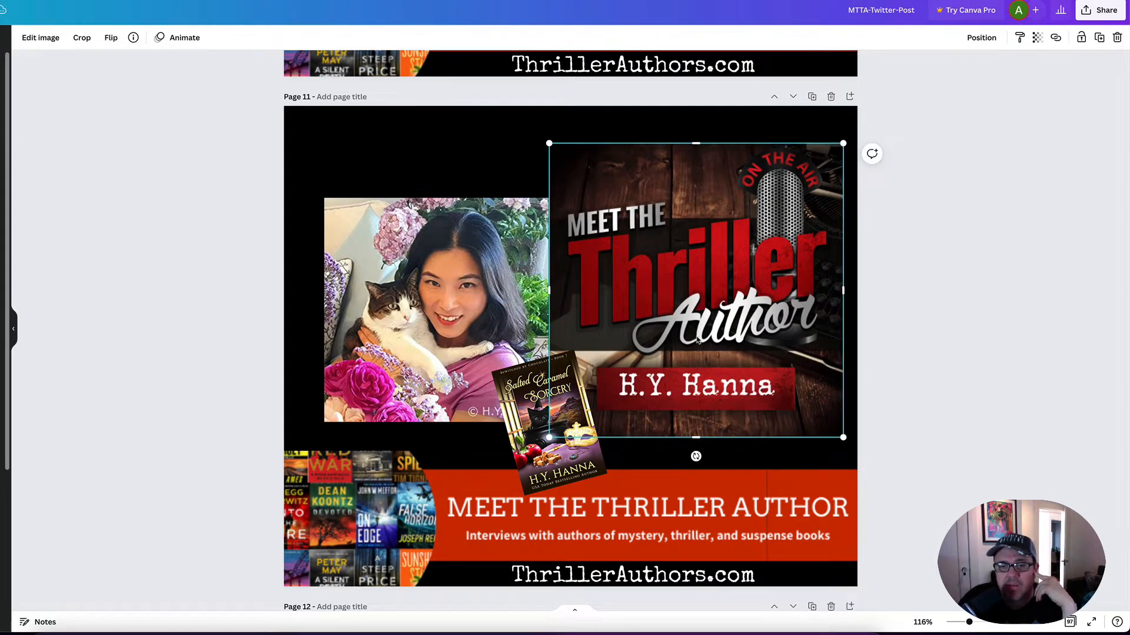
- Examine the interview graphics on pages 12 to 15, including their photos, book covers and banners
scroll(698, 340, down, 15)
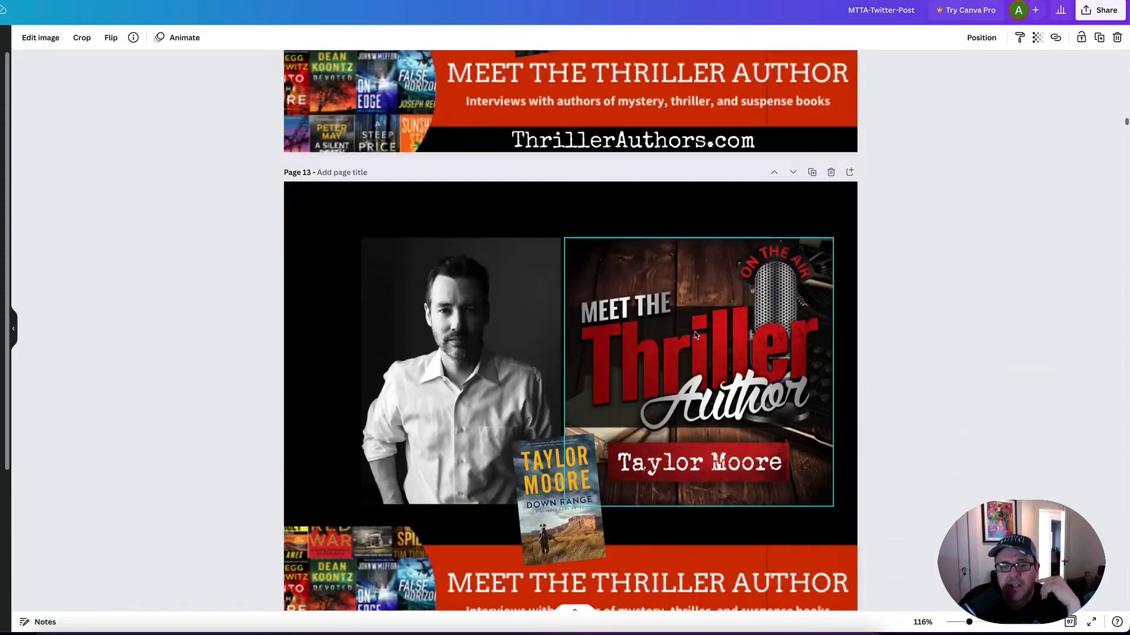
scroll(694, 331, down, 10)
scroll(694, 331, up, 14)
scroll(694, 331, down, 6)
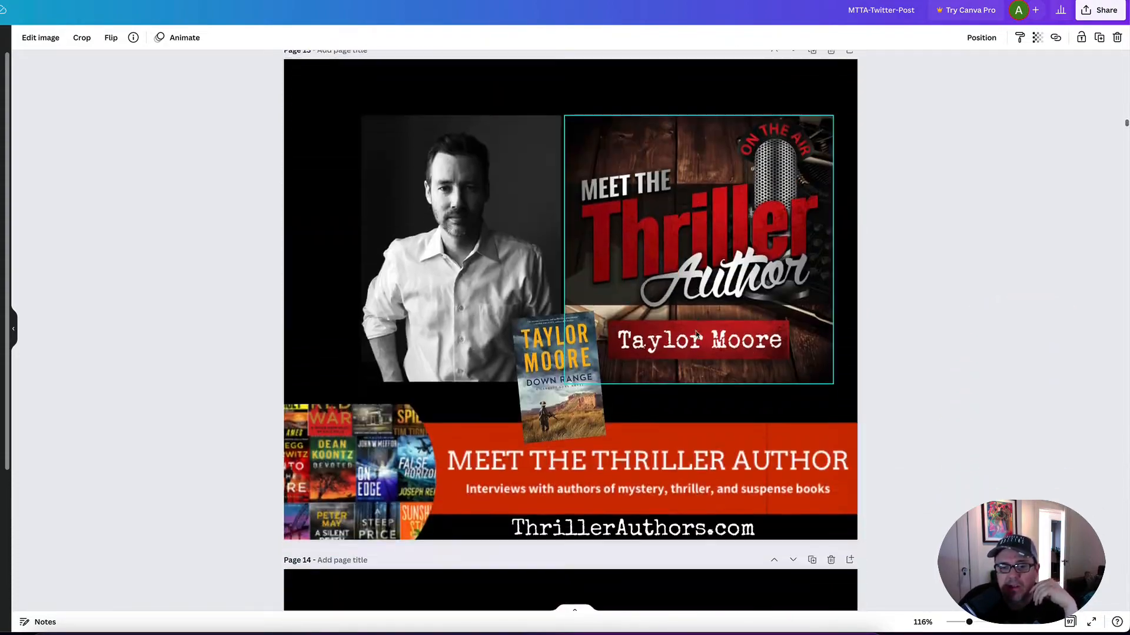
scroll(696, 334, down, 10)
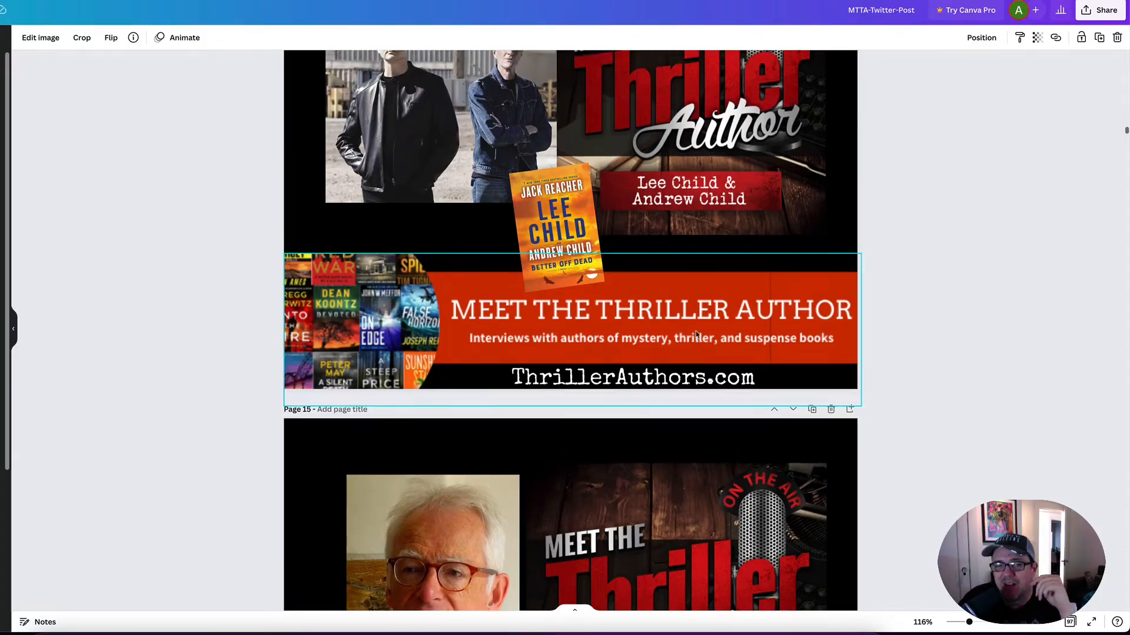
- Duplicate page 1 of the design as the base for a new author graphic
scroll(696, 334, up, 15)
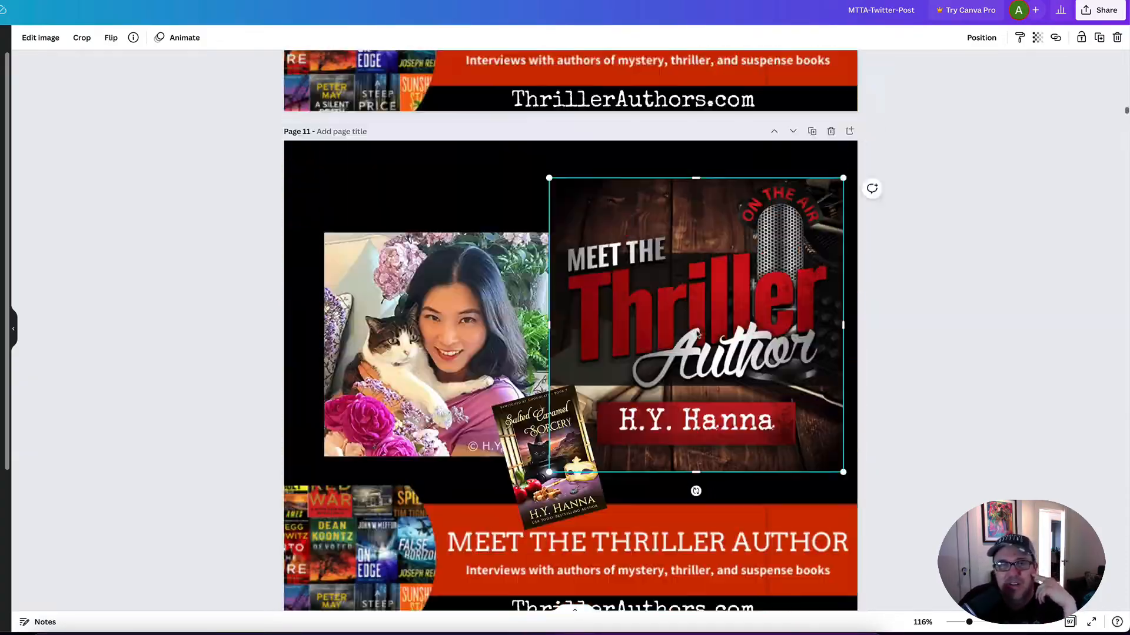
scroll(697, 335, up, 20)
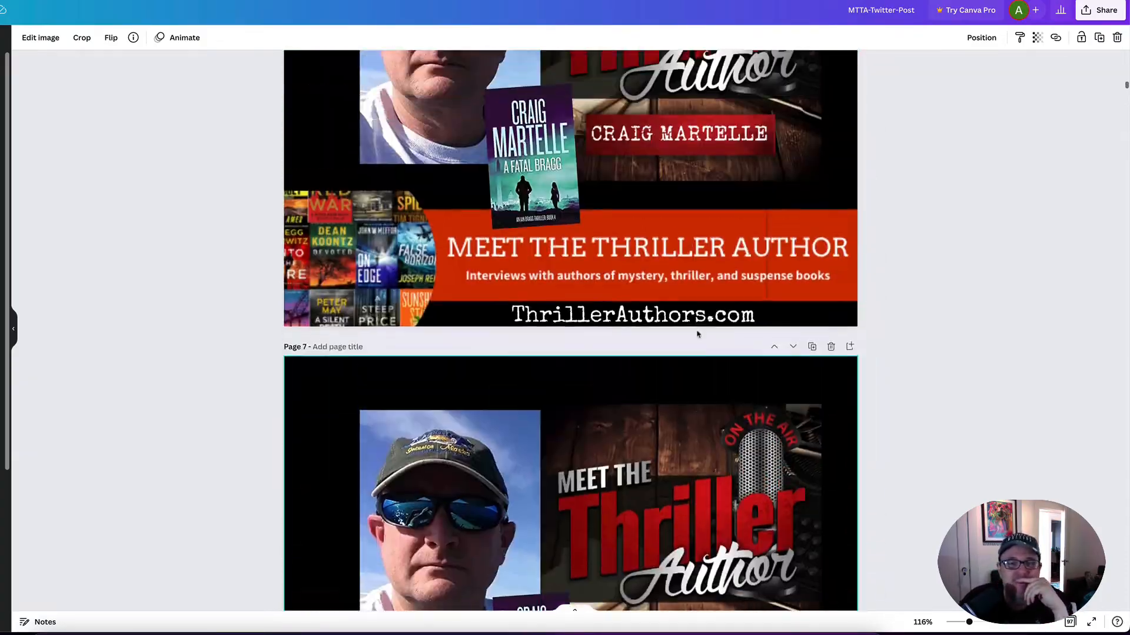
scroll(696, 334, up, 20)
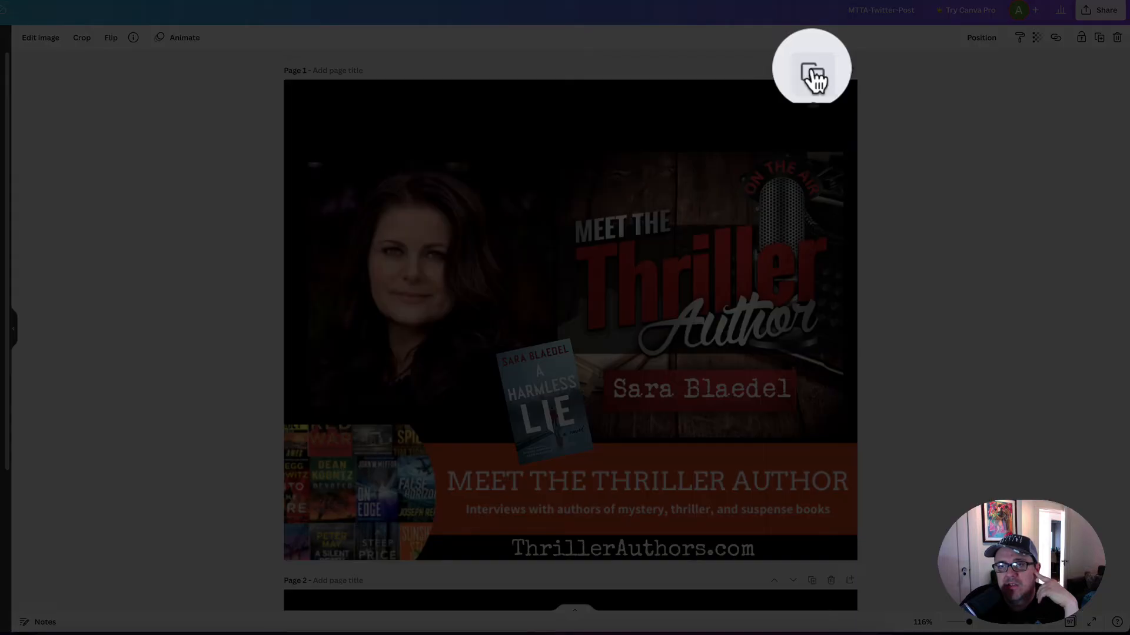
click(812, 72)
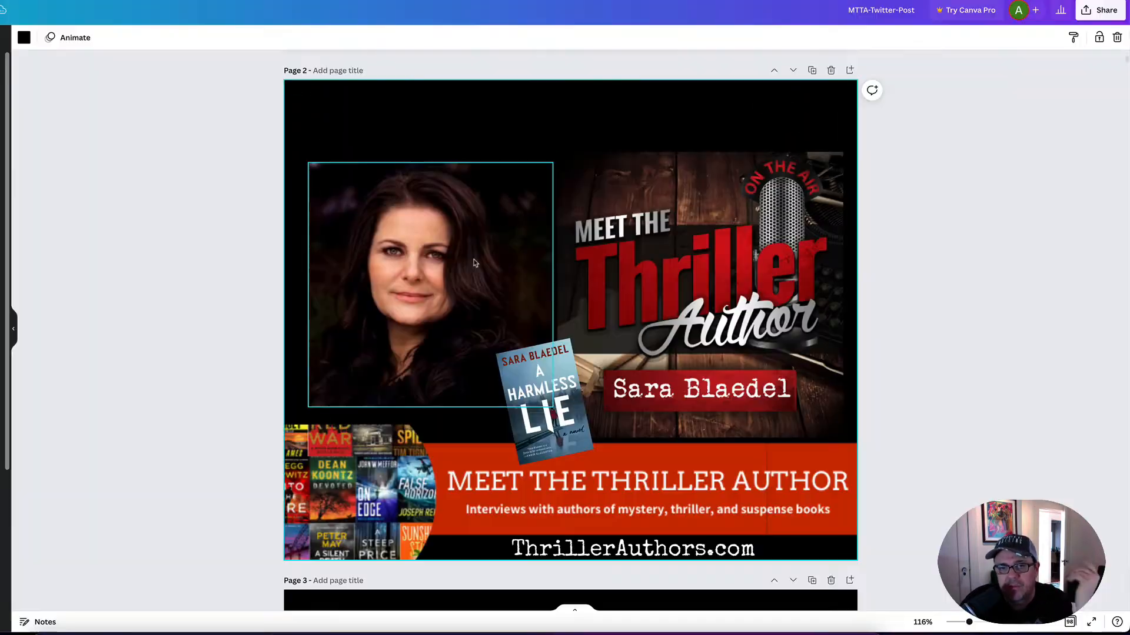
- Delete the author photo, the book cover and the Meet the Thriller Author image from the duplicated page 2
click(451, 265)
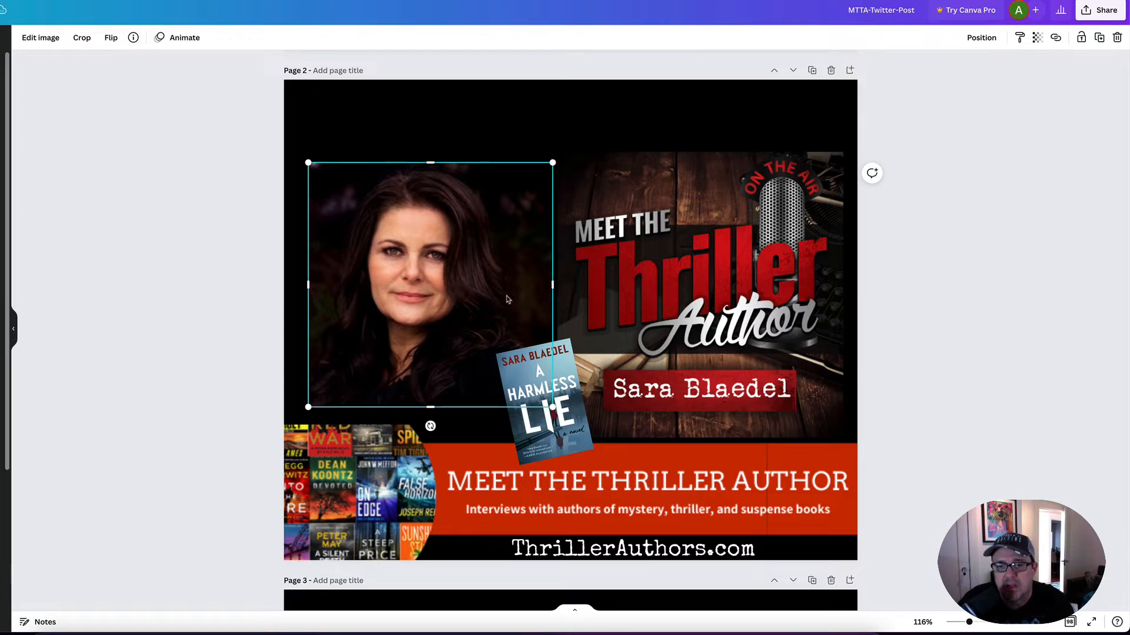
key(Delete)
click(512, 356)
key(Delete)
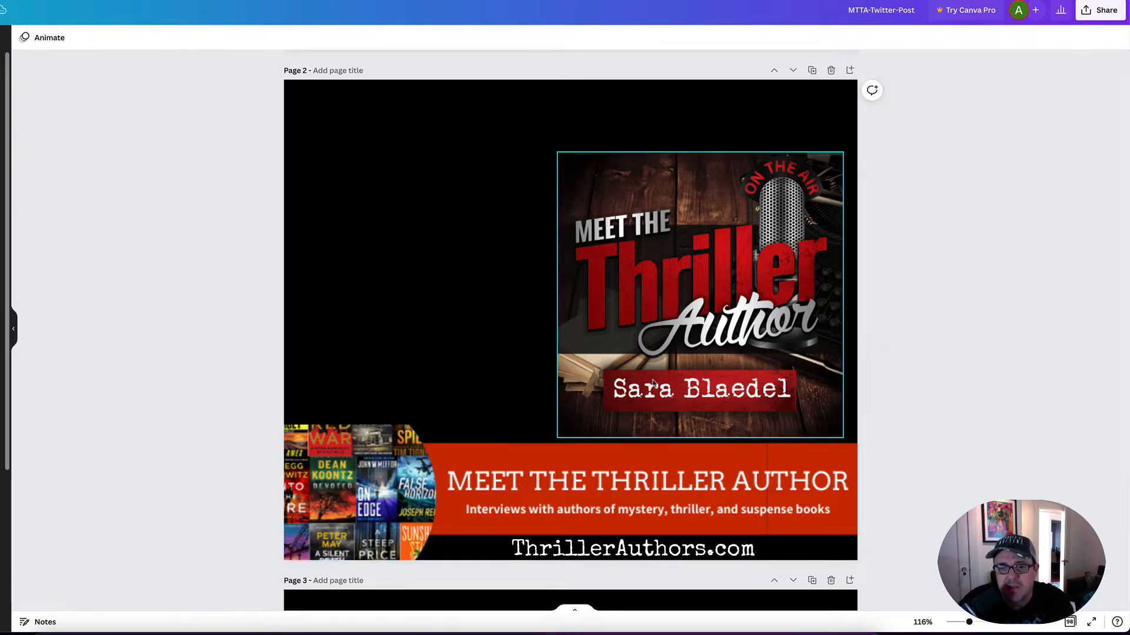
click(651, 382)
key(Delete)
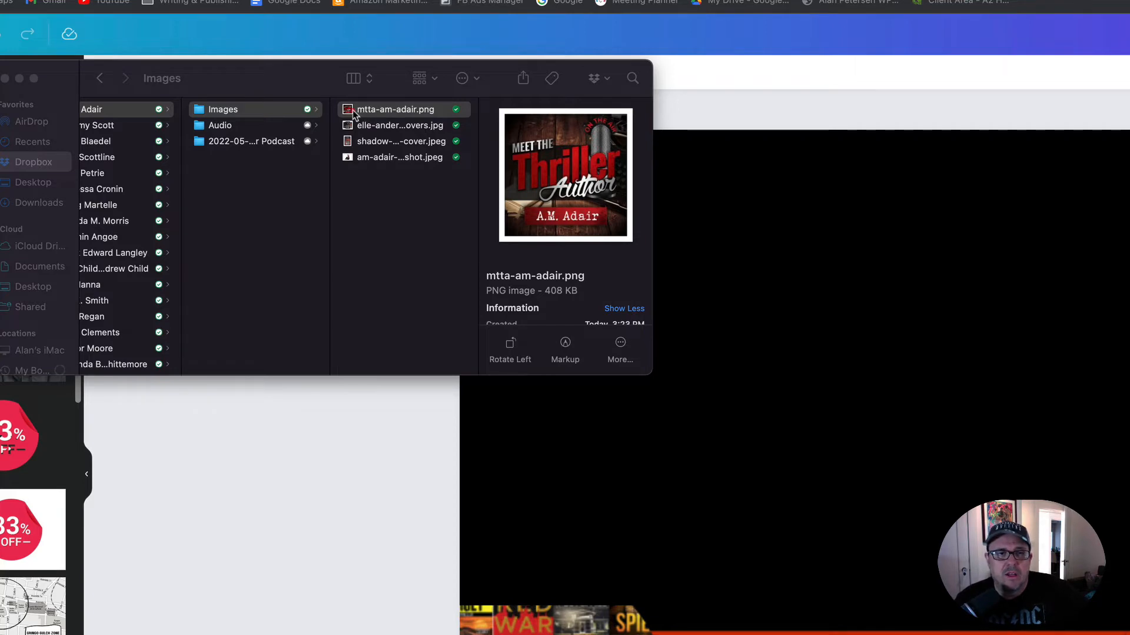
- Add mtta-am-adair.png from the Images folder to page 2 and position it on the page's right side above the banner
drag(353, 115, 702, 306)
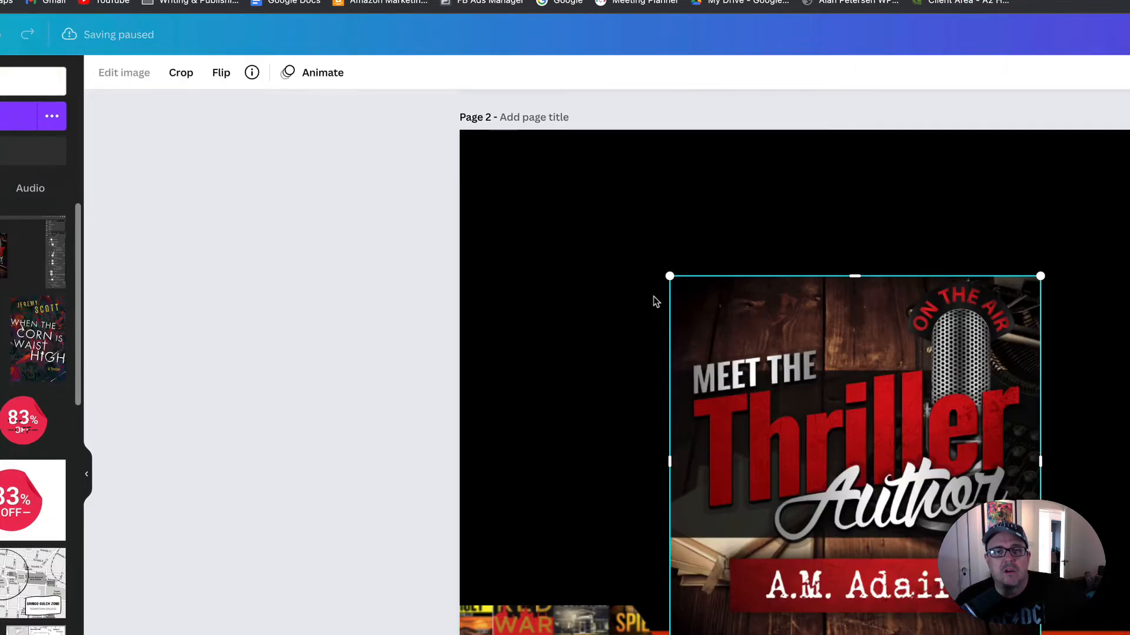
drag(749, 342, 551, 248)
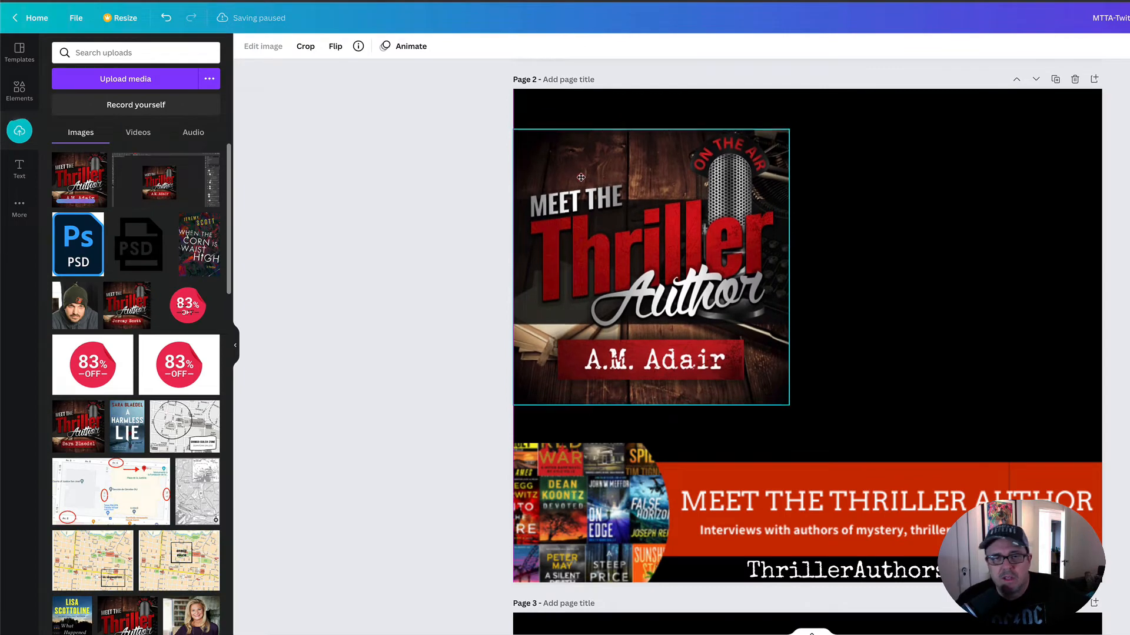
drag(581, 177, 584, 181)
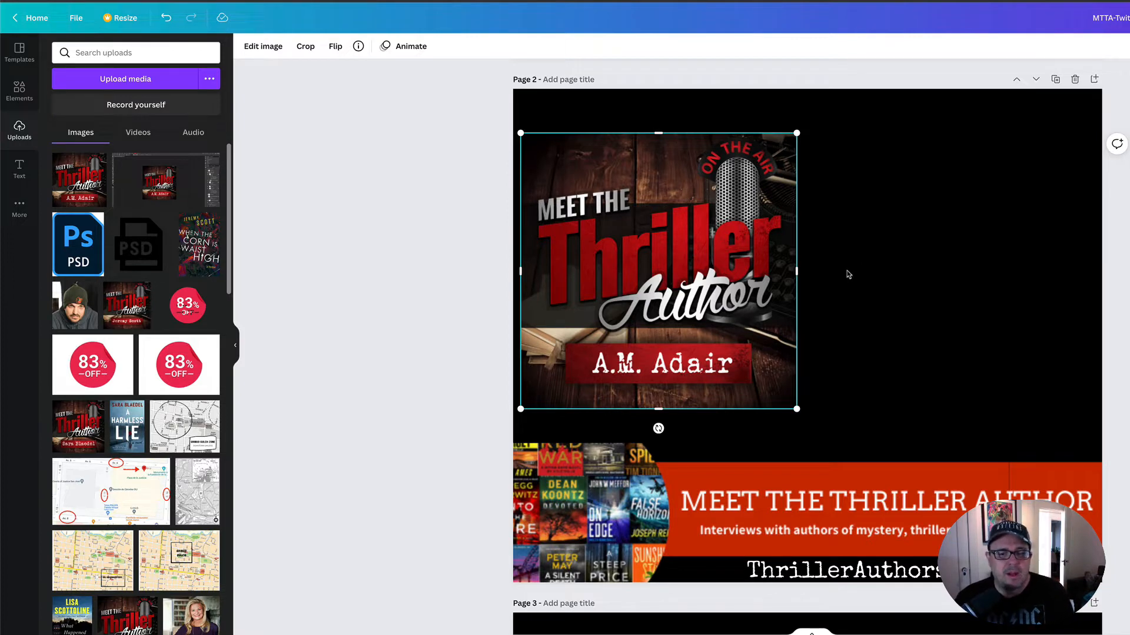
scroll(841, 274, down, 10)
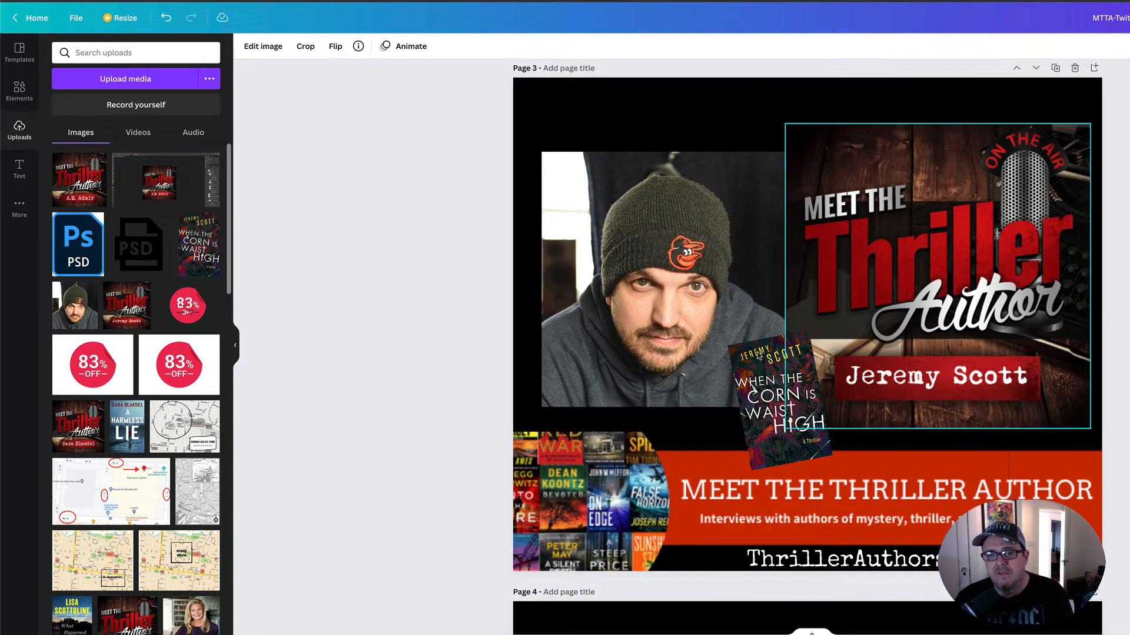
scroll(759, 353, up, 8)
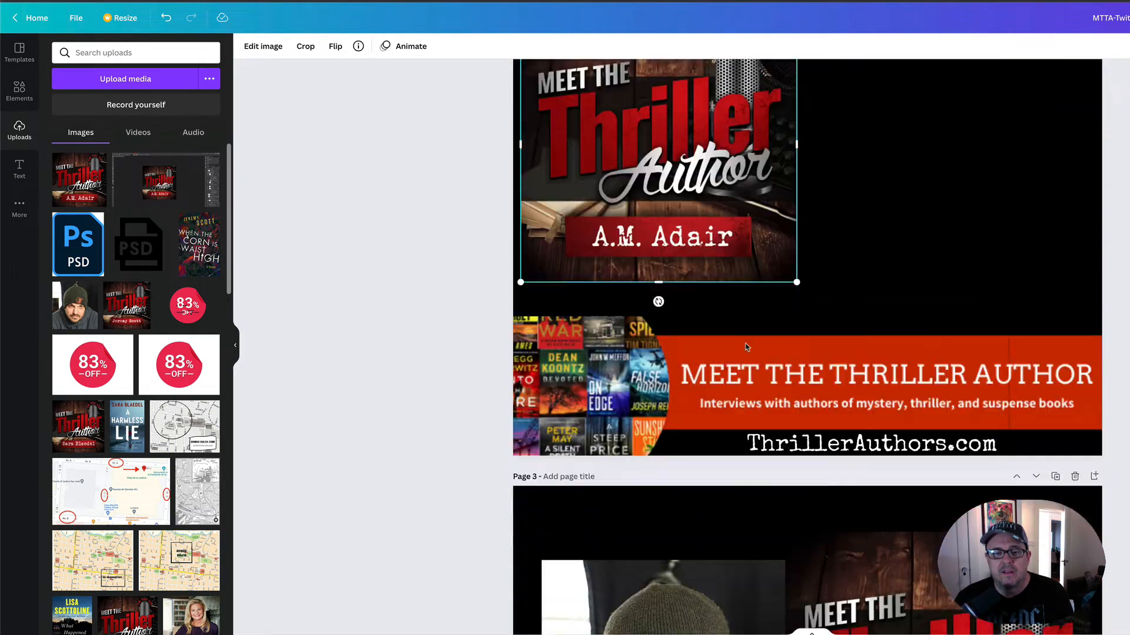
scroll(729, 321, up, 3)
drag(695, 300, 945, 303)
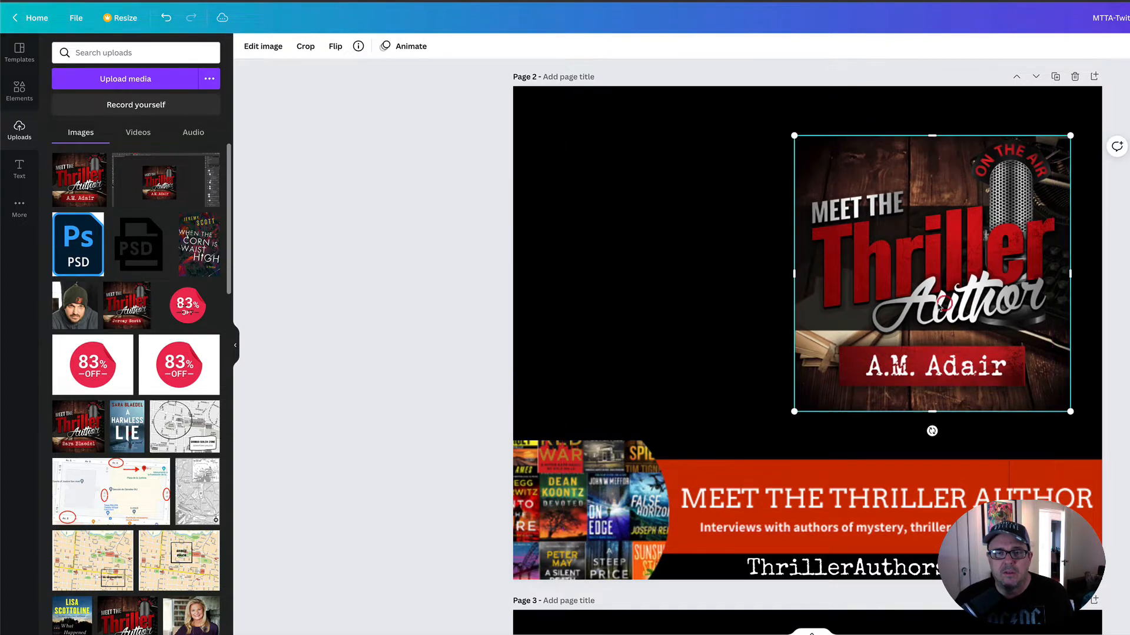
- Add am-adair-headshot.jpeg from the Finder Images folder to page 2 and place it on the page's left side above the banner
key(super+Tab)
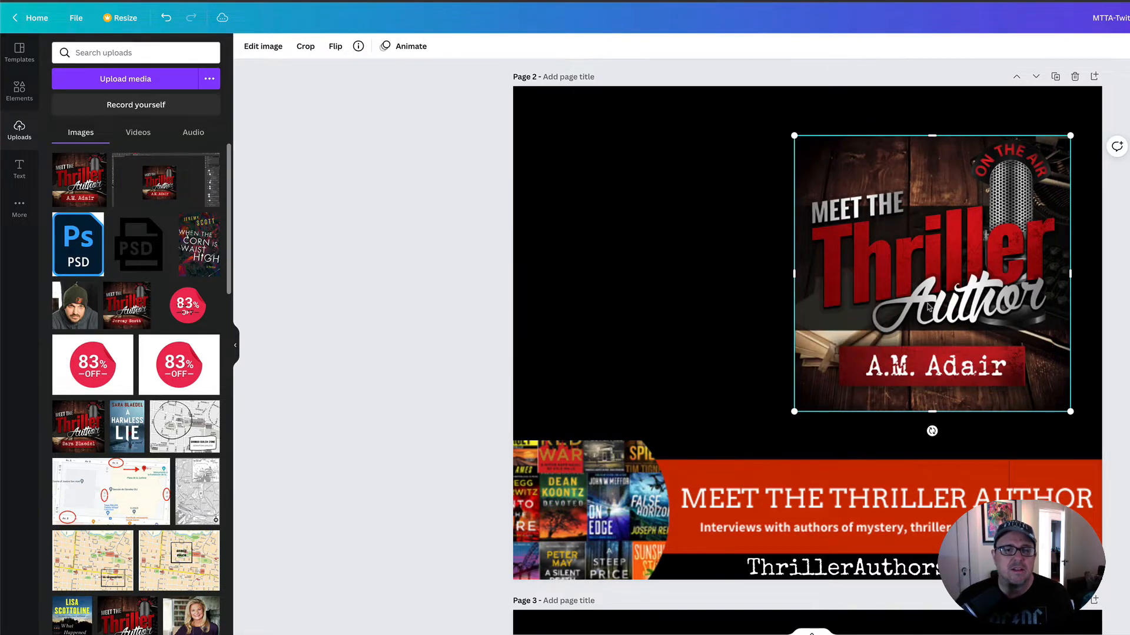
key(super+Tab)
key(Tab)
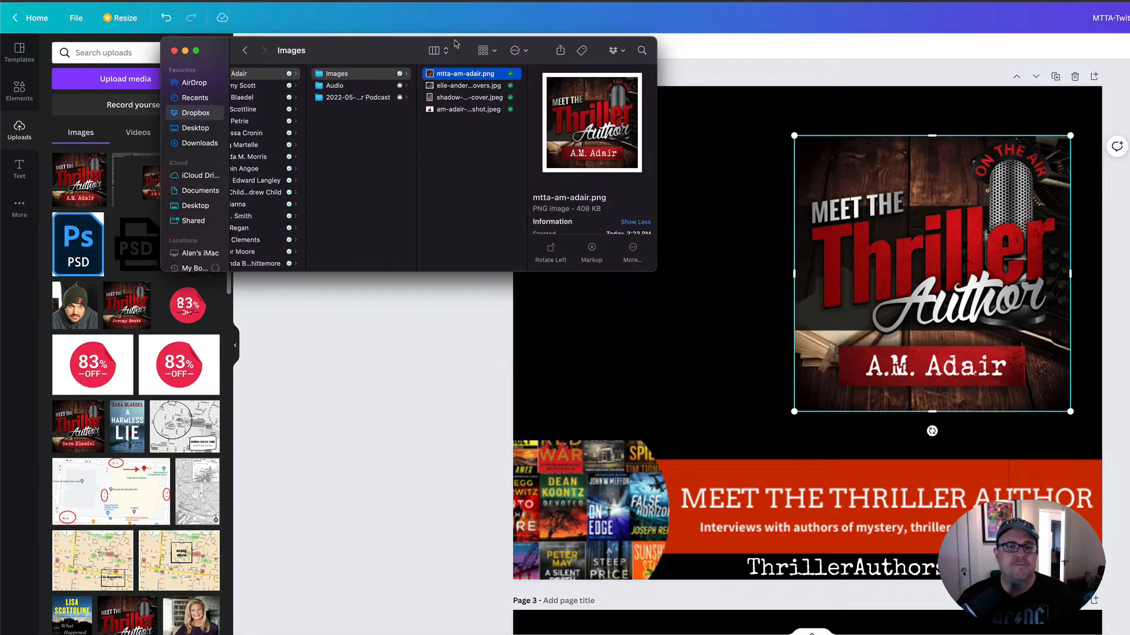
click(469, 110)
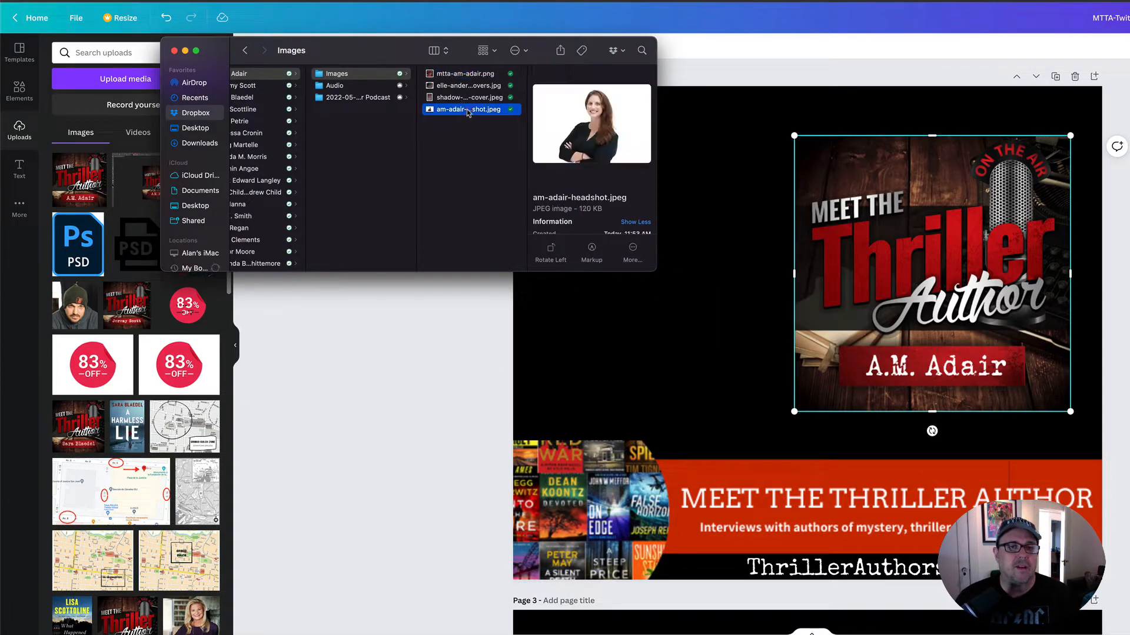
drag(432, 112, 643, 308)
drag(761, 290, 715, 255)
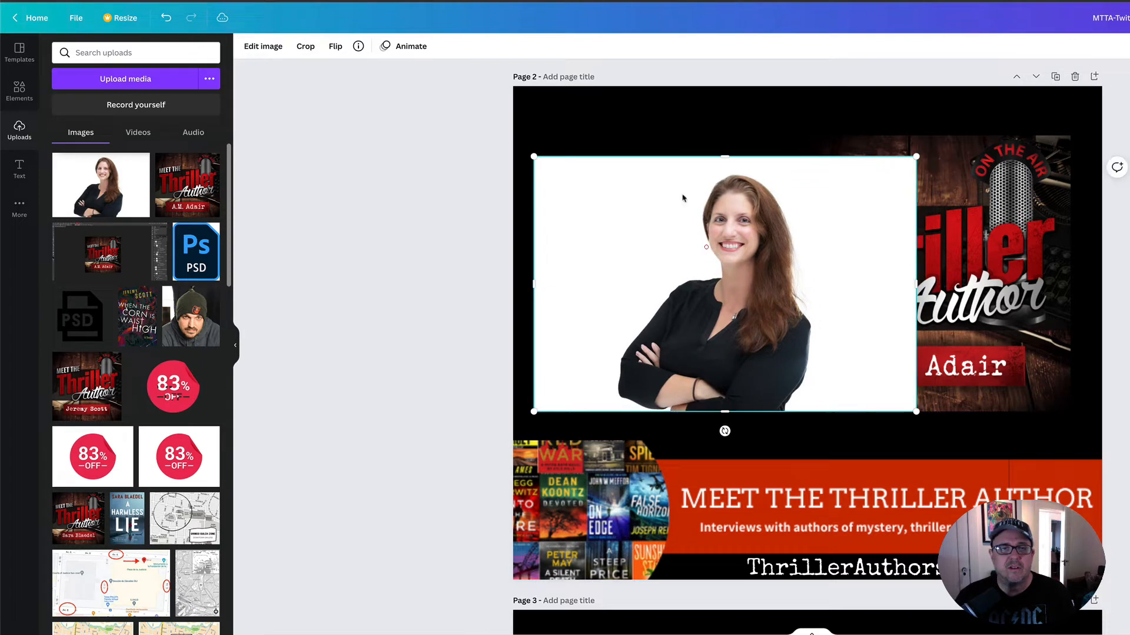
- Crop the author headshot on page 2 closely around the figure, trimming the empty white space at both sides and above the head
click(305, 46)
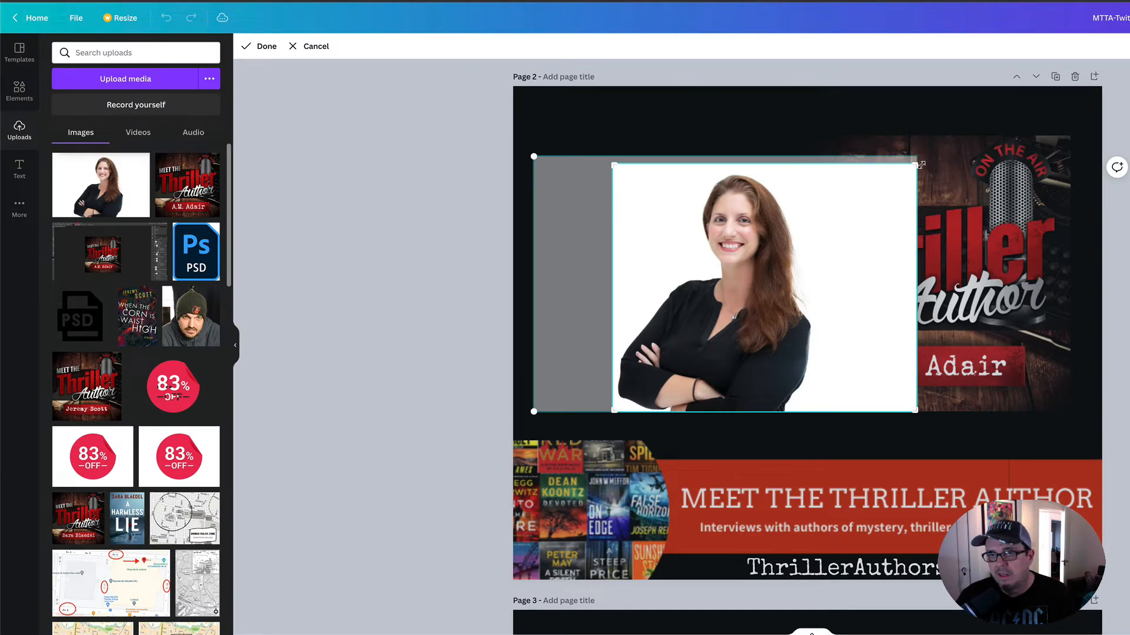
drag(914, 165, 822, 171)
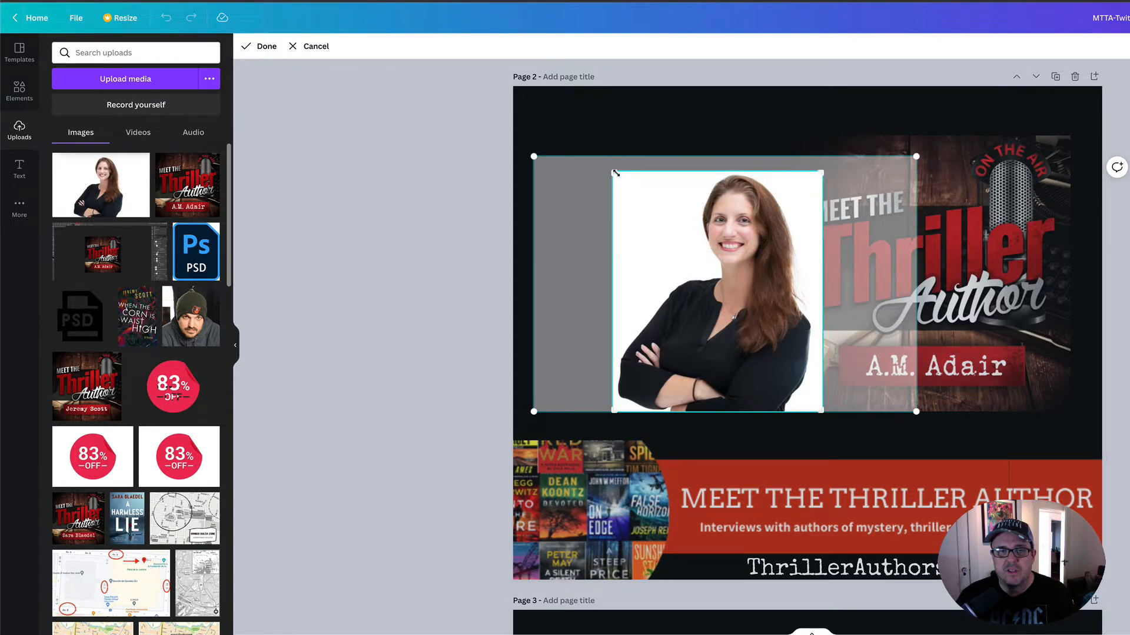
drag(615, 173, 617, 177)
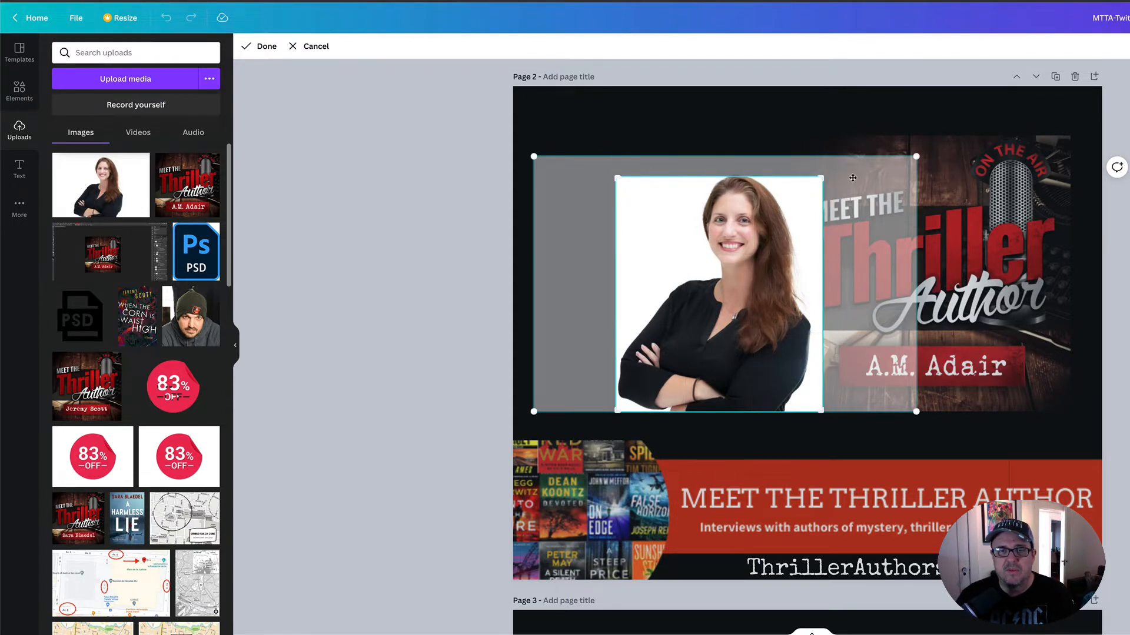
drag(821, 176, 823, 174)
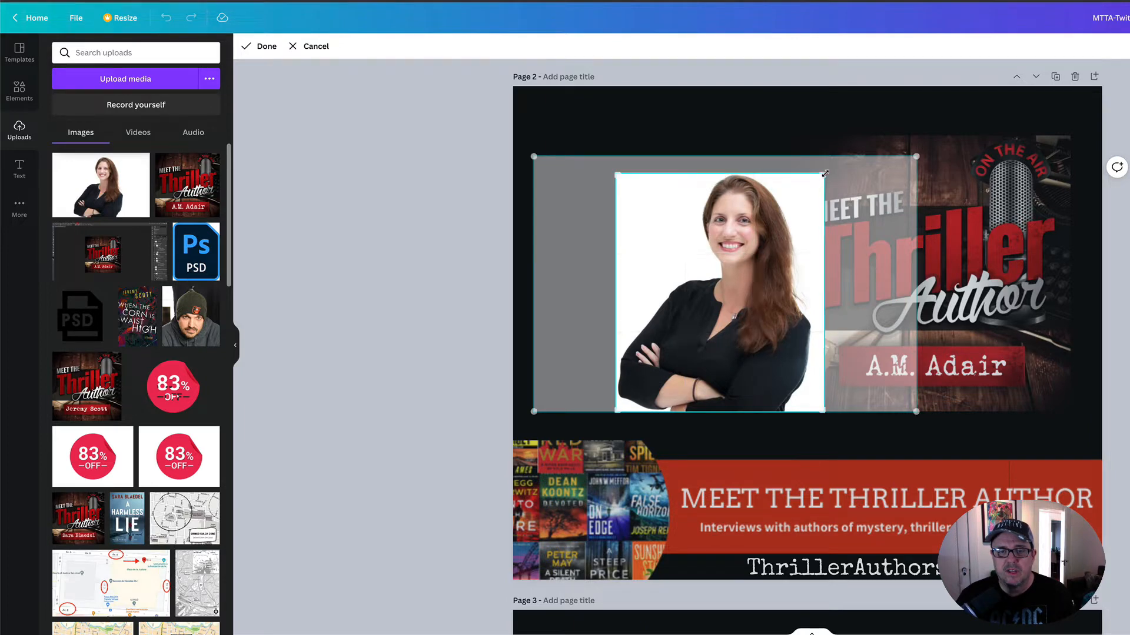
click(252, 47)
- Arrange the headshot and the Meet the Thriller Author image side by side, enlarging the headshot and shrinking the other image to nearly equal heights
drag(718, 274, 685, 265)
drag(964, 271, 946, 279)
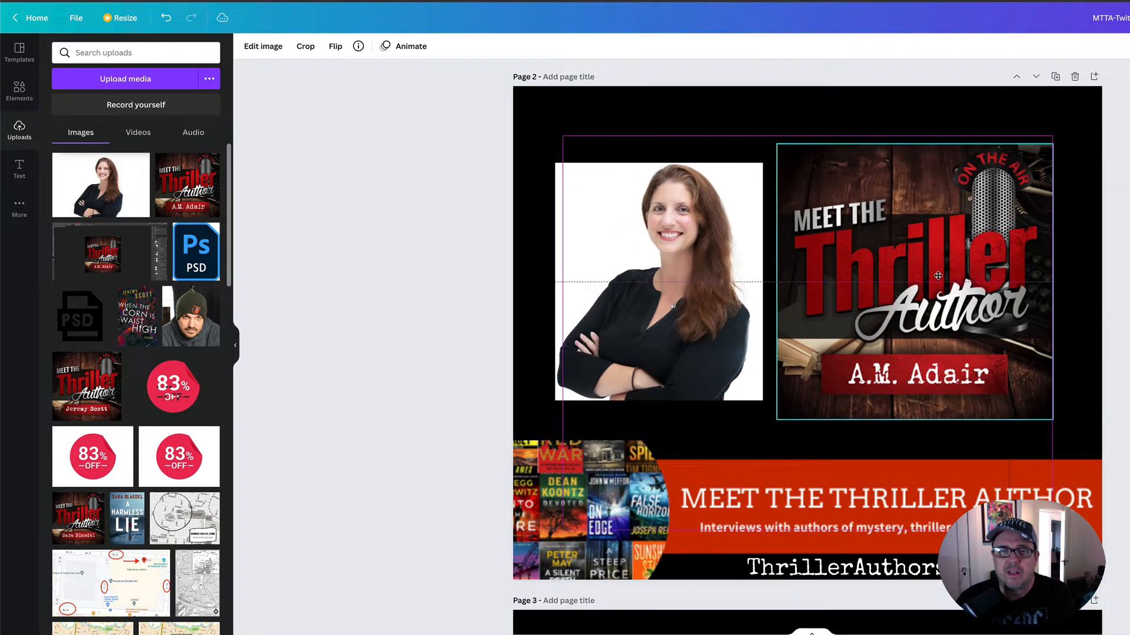
drag(757, 325, 757, 312)
drag(762, 386, 762, 411)
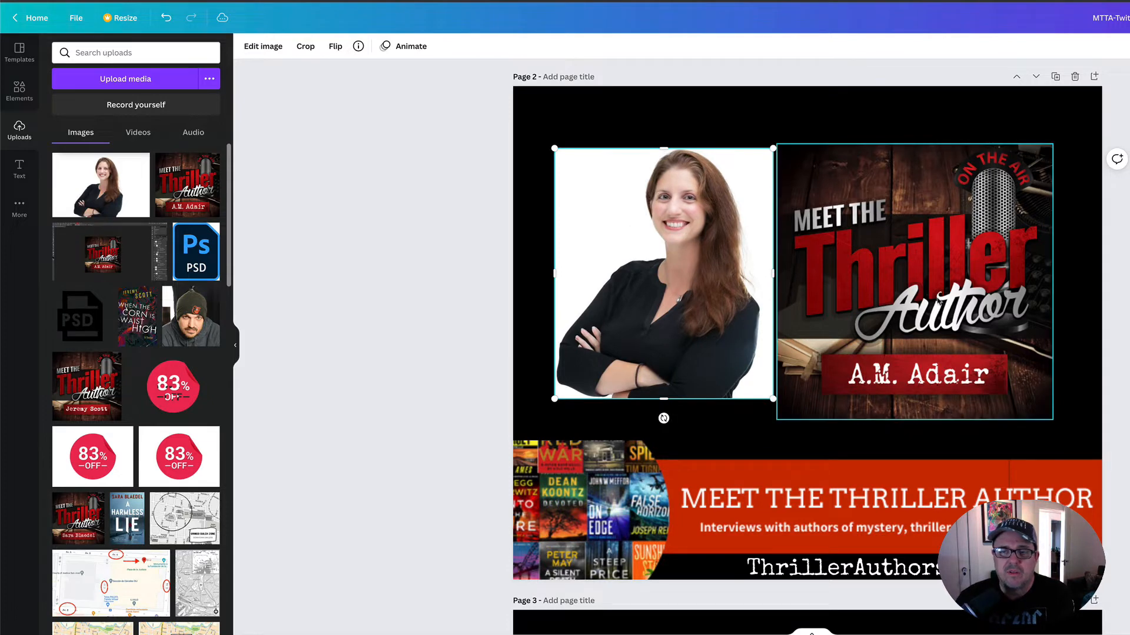
click(940, 301)
drag(1052, 420, 1019, 399)
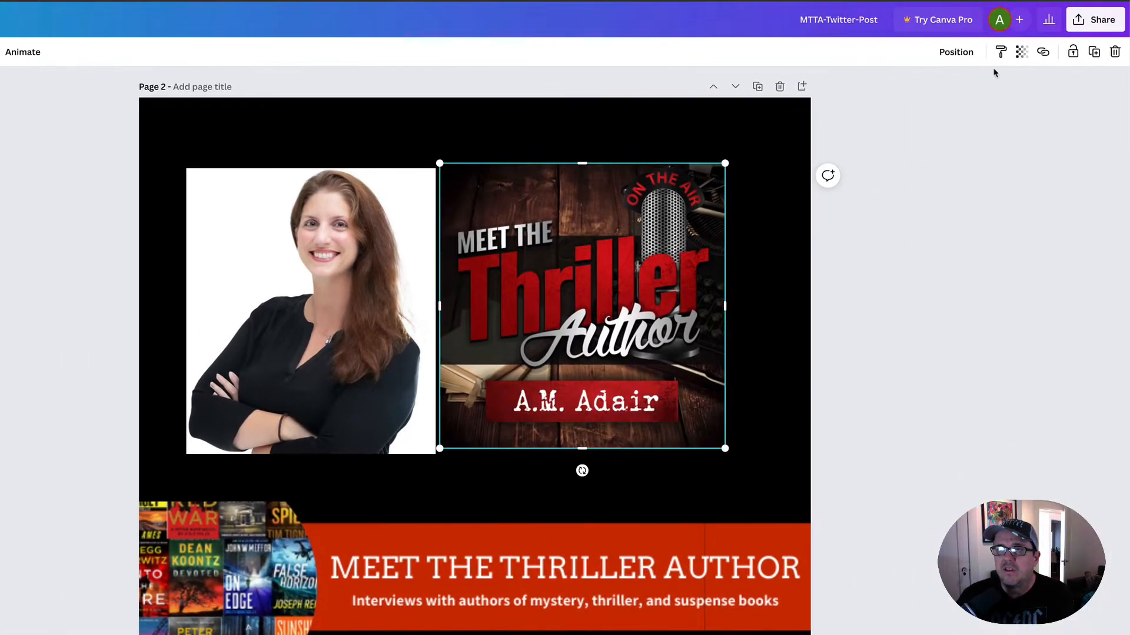
- Move the Meet the Thriller Author image slightly away from the headshot and enlarge it until it nearly reaches the red banner
click(966, 54)
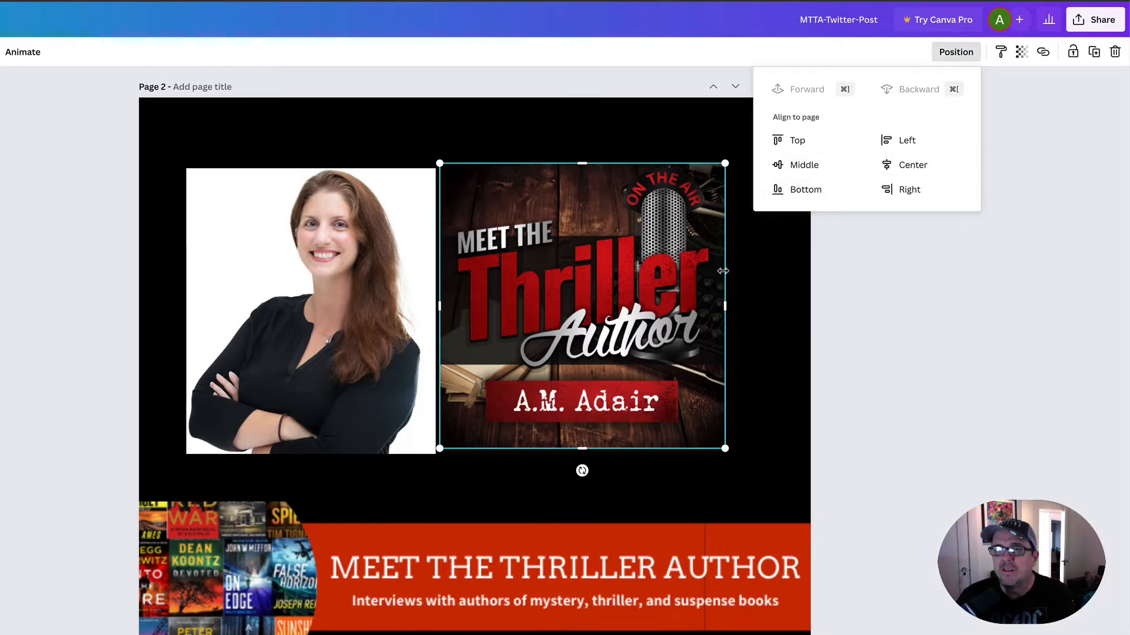
click(618, 297)
drag(620, 291, 627, 291)
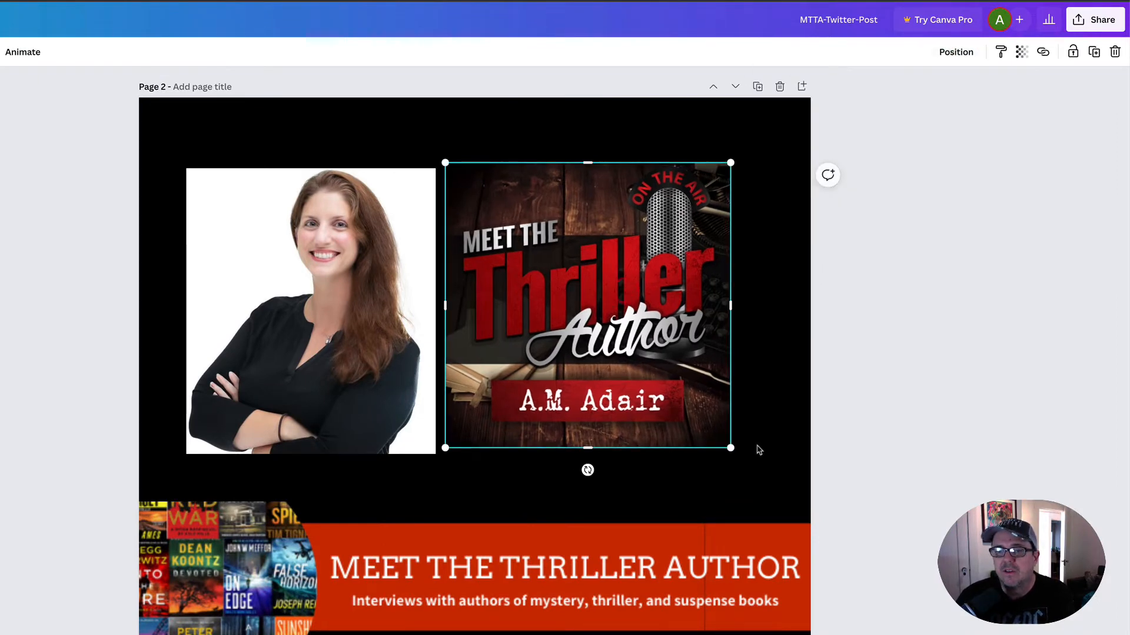
drag(730, 463, 759, 506)
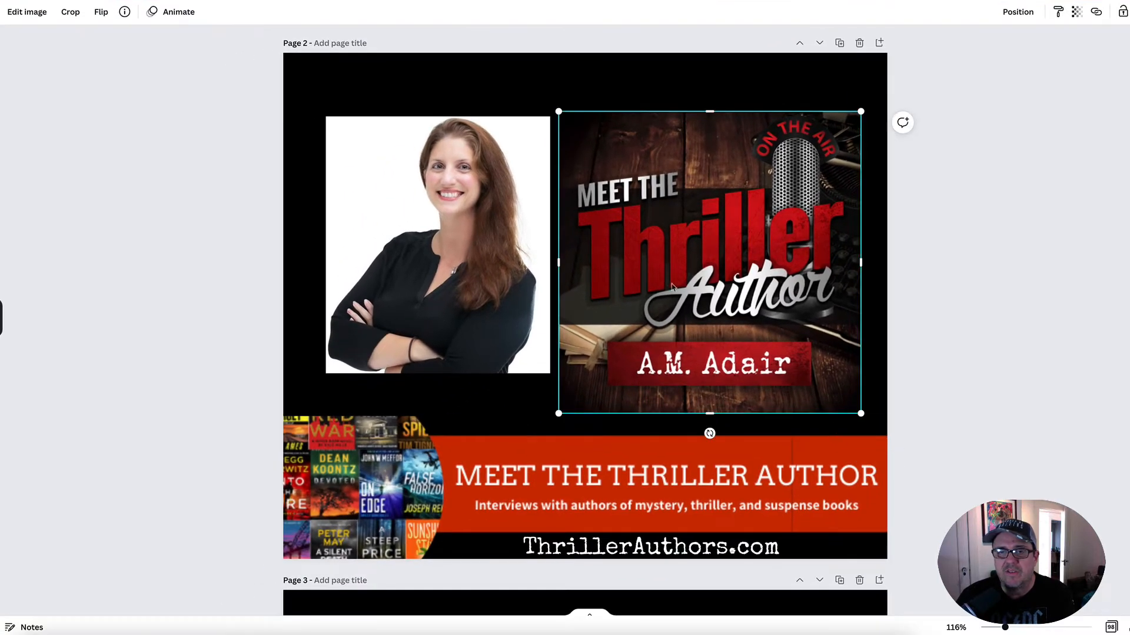
- Lower the headshot slightly and shift the Meet the Thriller Author image closer so both sit centered at about the same height
mouse_move(487, 270)
mouse_down()
mouse_move(465, 272)
mouse_move(483, 280)
mouse_up()
drag(609, 265, 599, 261)
click(497, 258)
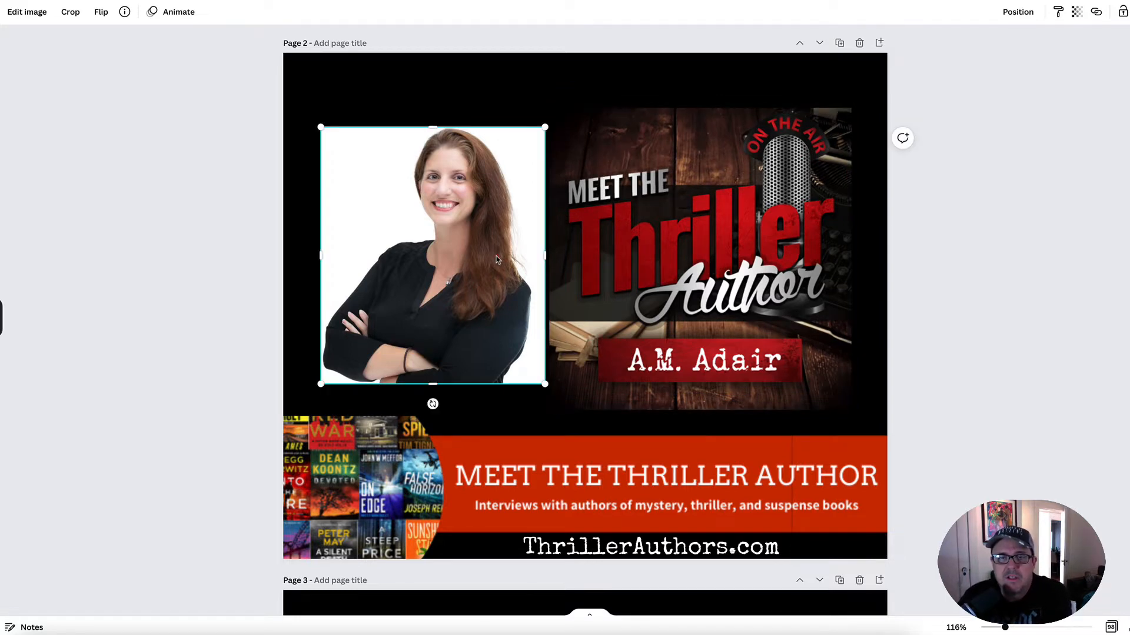
click(677, 215)
click(528, 81)
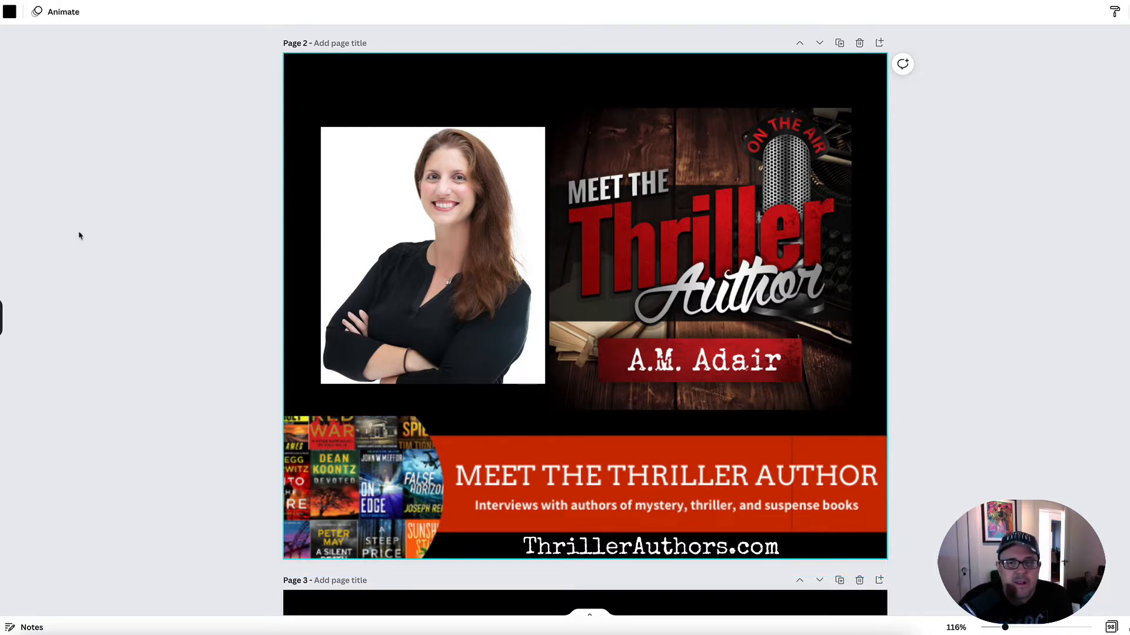
- Add shadow-war-cover.jpeg from the Finder Images folder to page 2 and shrink the cover to a small inset
key(super+Tab)
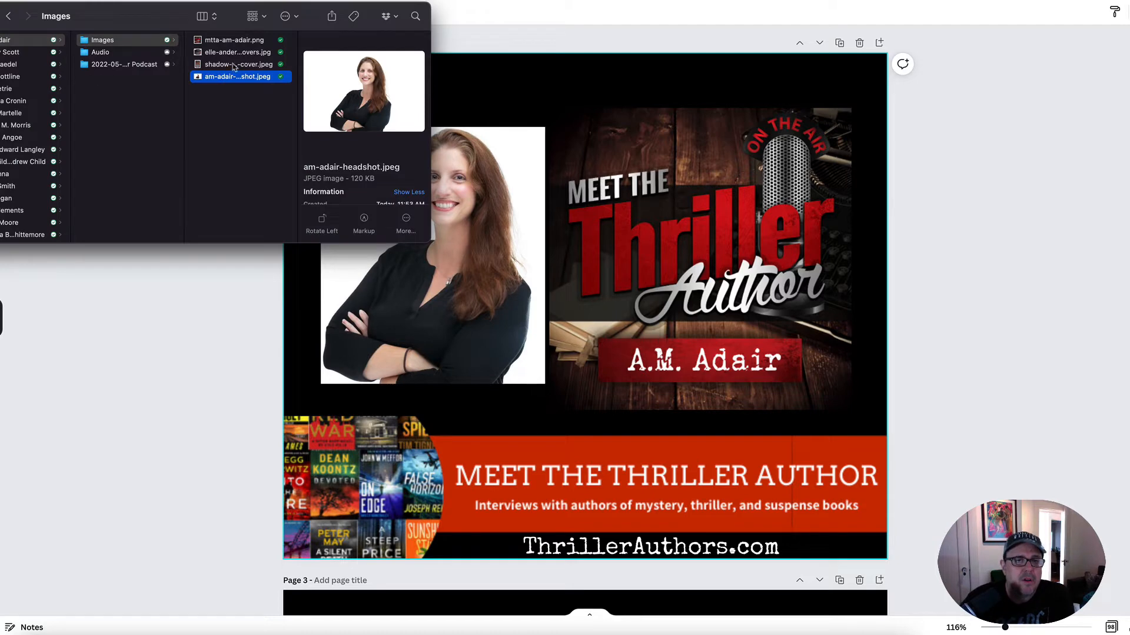
click(212, 65)
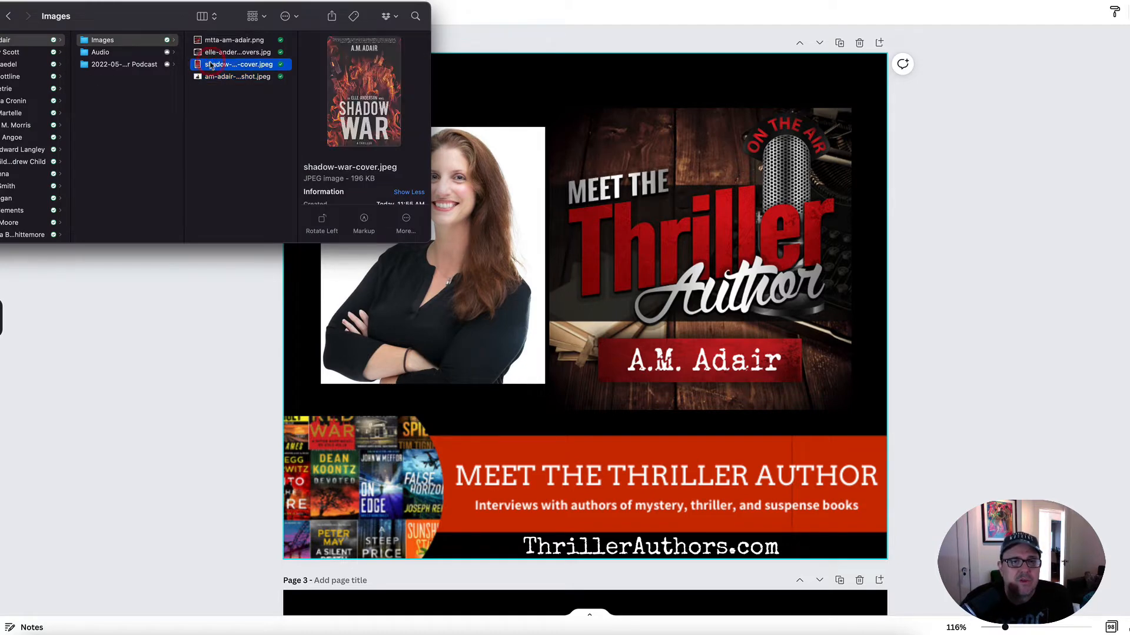
drag(206, 67, 581, 332)
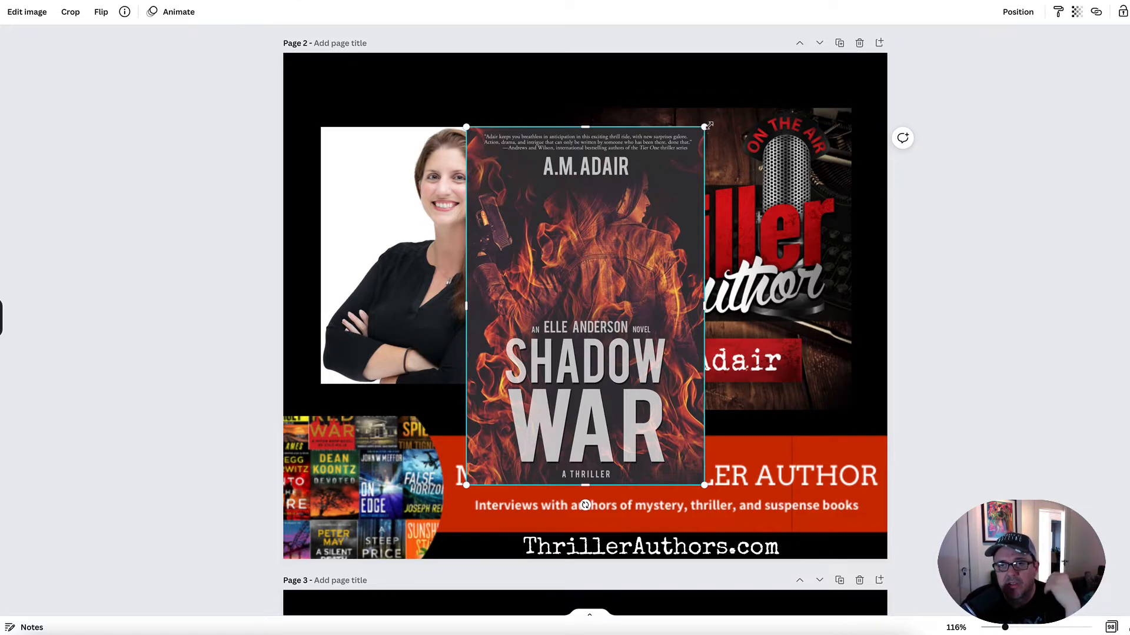
drag(695, 136, 654, 268)
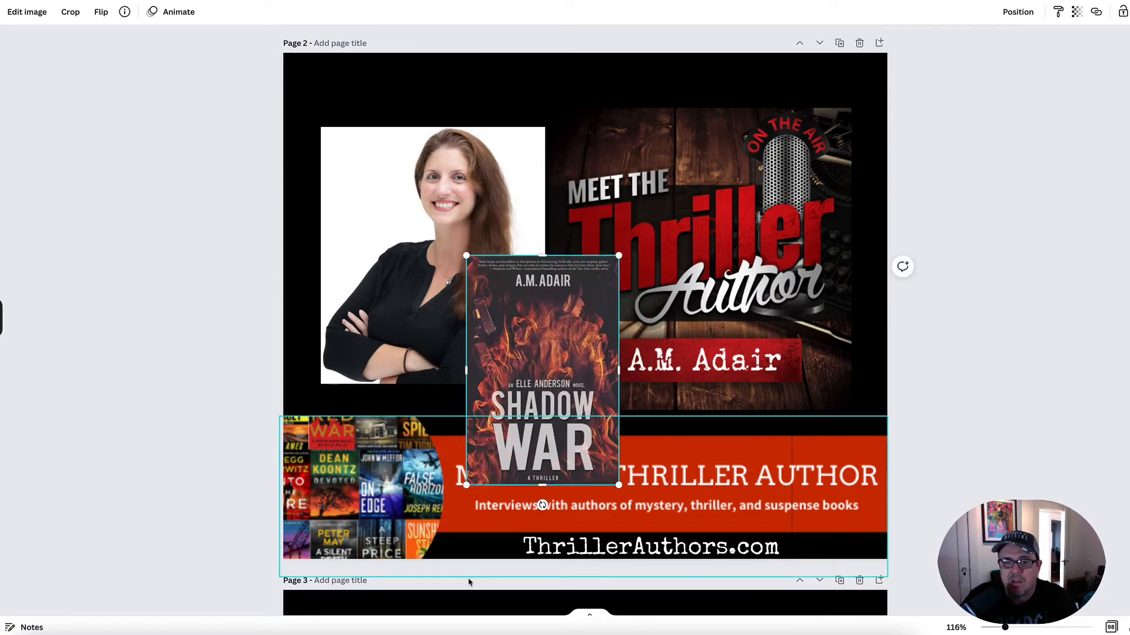
mouse_move(539, 504)
mouse_down()
mouse_move(605, 496)
mouse_move(514, 530)
mouse_move(394, 440)
mouse_move(426, 487)
mouse_move(574, 494)
mouse_move(483, 494)
mouse_move(551, 497)
mouse_move(542, 505)
mouse_up()
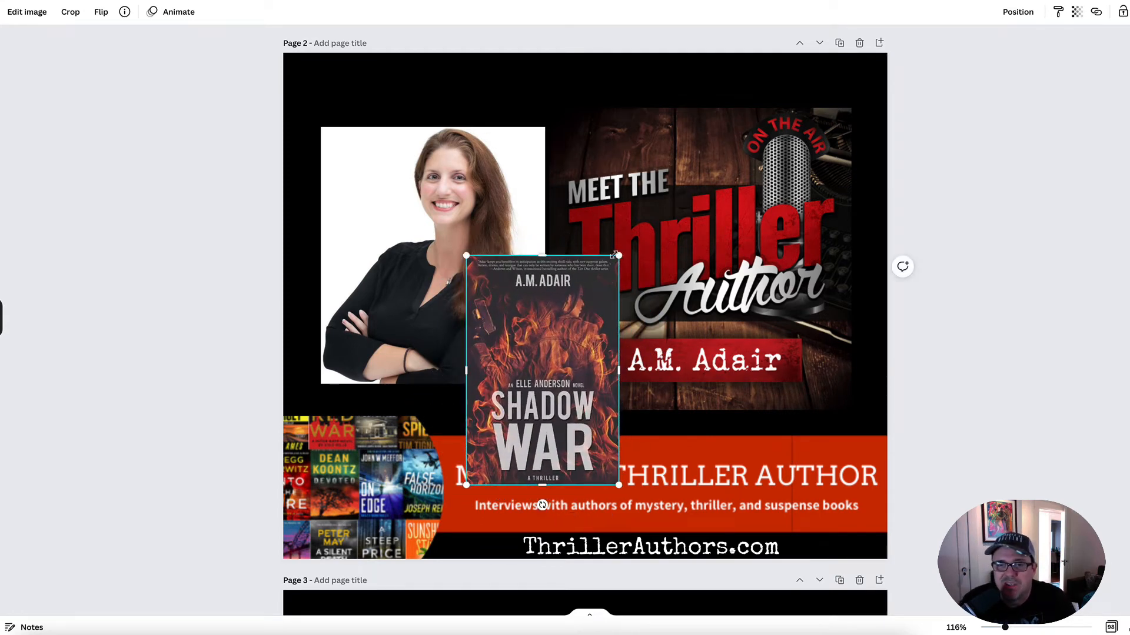
drag(617, 255, 539, 335)
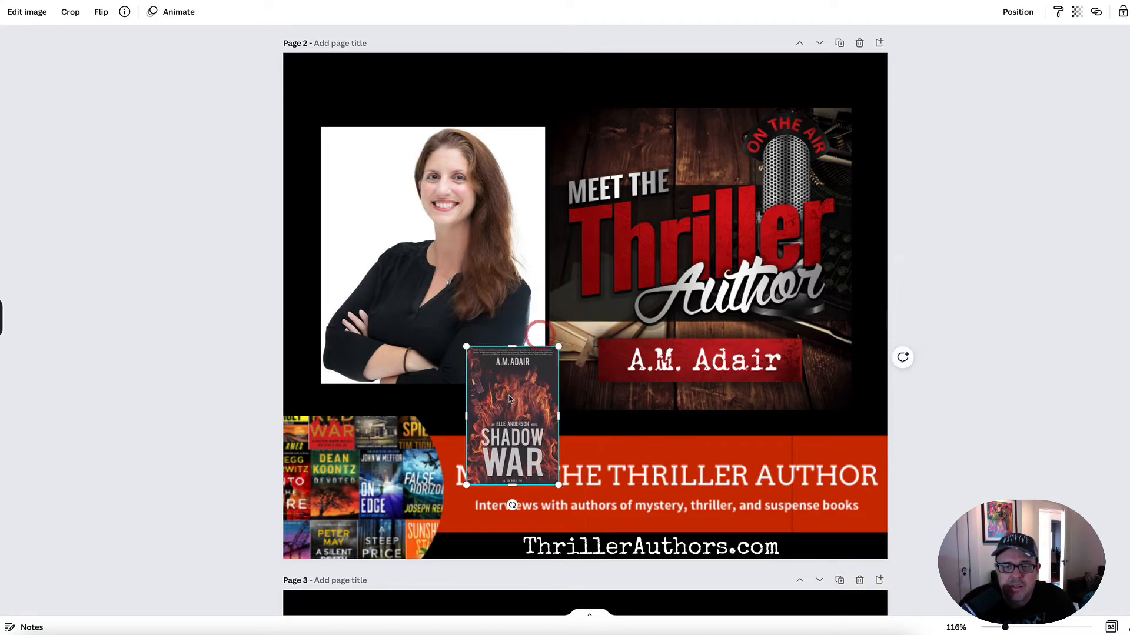
- Place the Shadow War cover between the headshot and the Meet the Thriller Author image, overlapping the banner, and tilt it slightly counterclockwise
drag(520, 406, 553, 377)
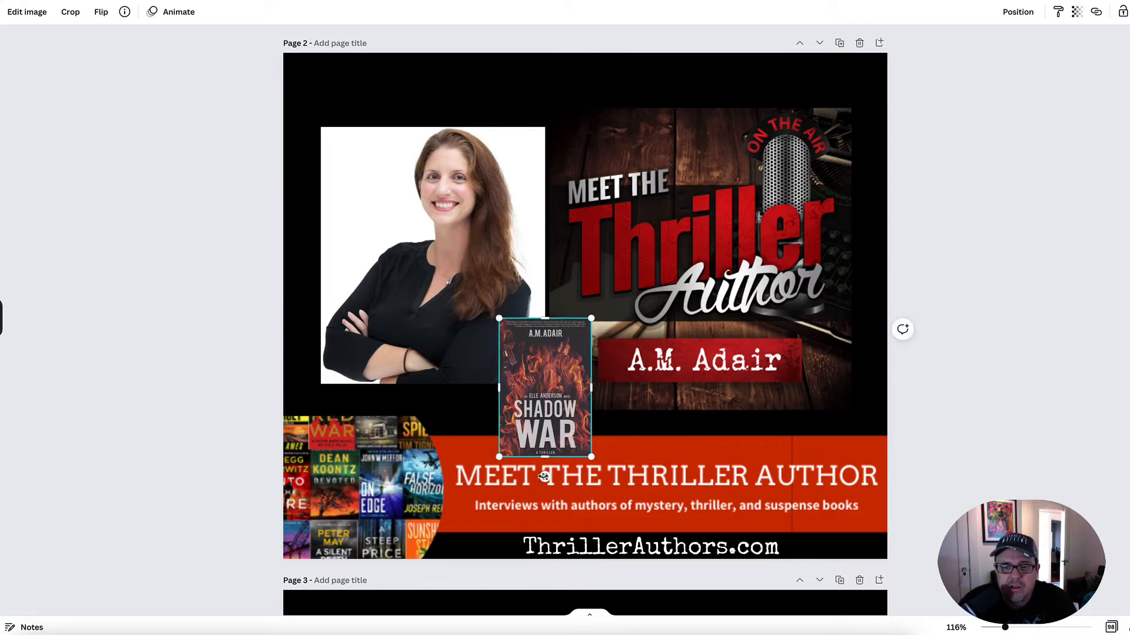
drag(543, 476, 553, 478)
drag(553, 407, 546, 404)
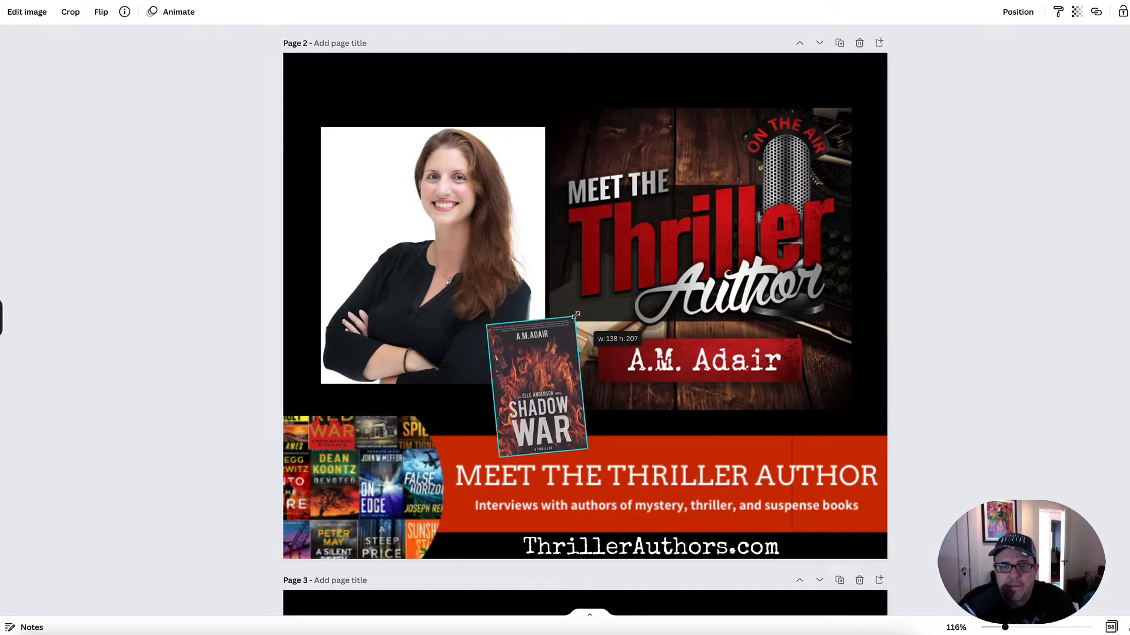
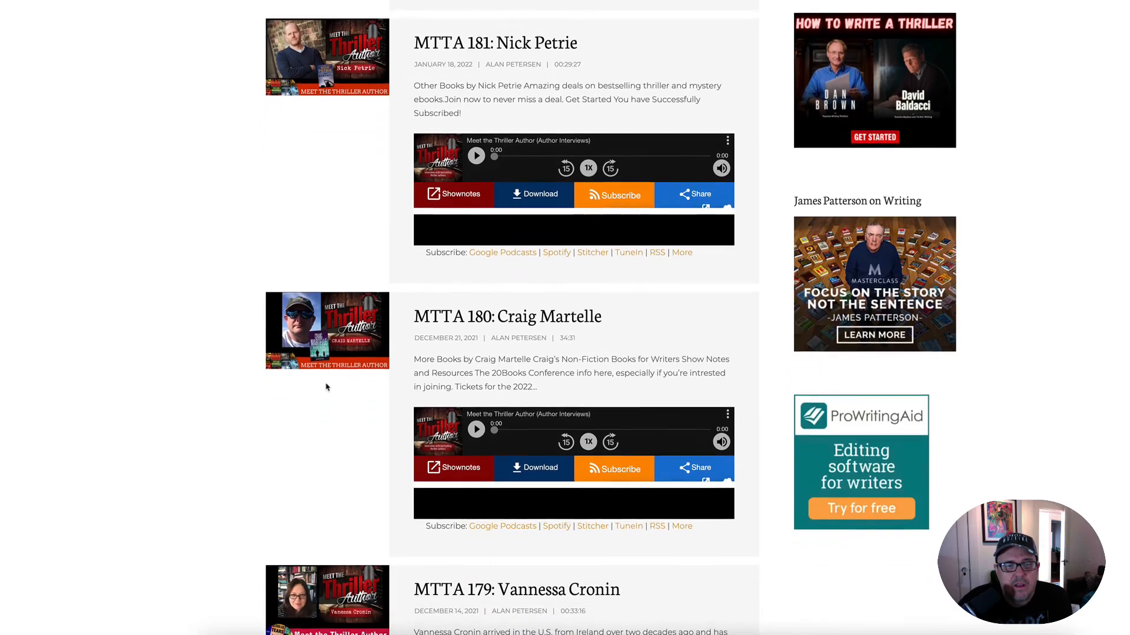
- Compare the new page 2 graphic with the podcast website thumbnails and the earlier author graphics on the following pages
scroll(326, 411, up, 12)
scroll(327, 411, up, 15)
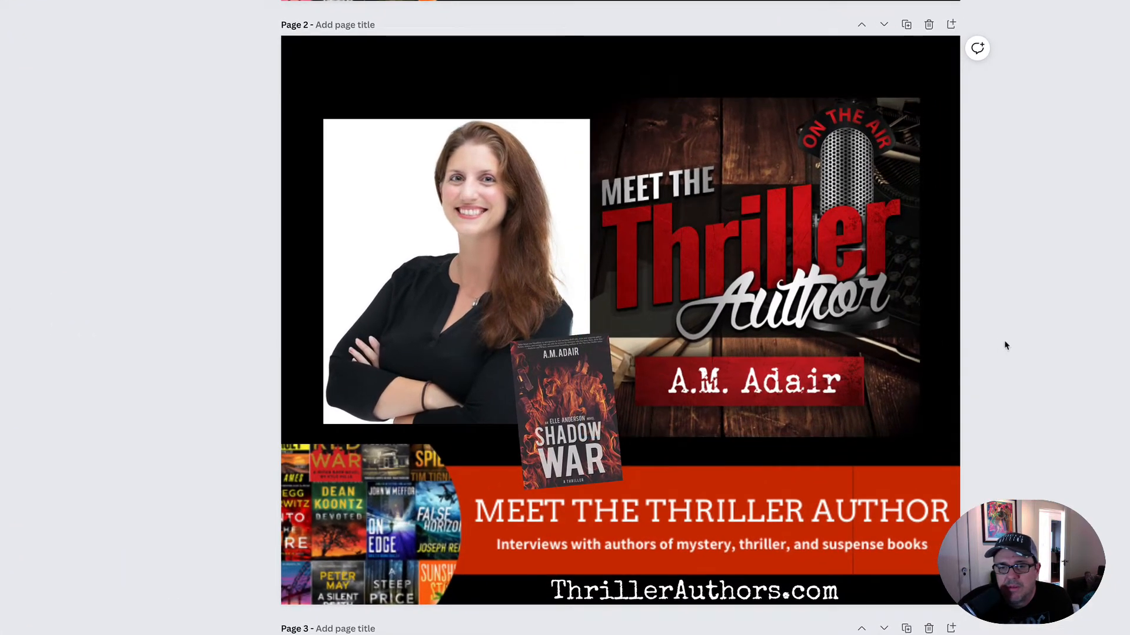
scroll(1090, 345, down, 7)
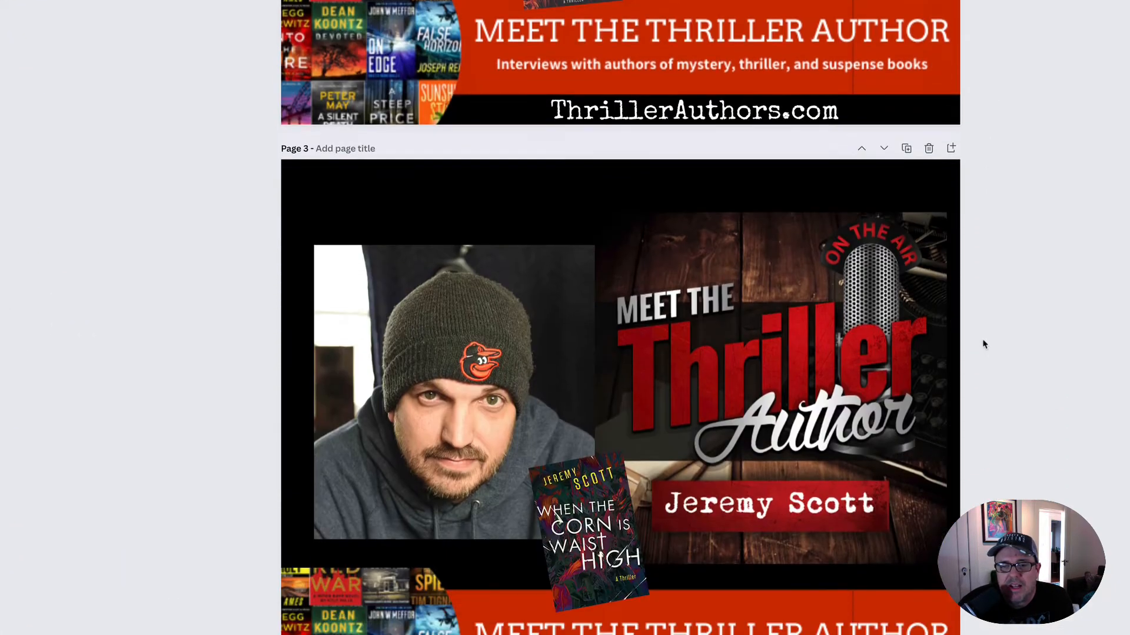
scroll(982, 344, down, 10)
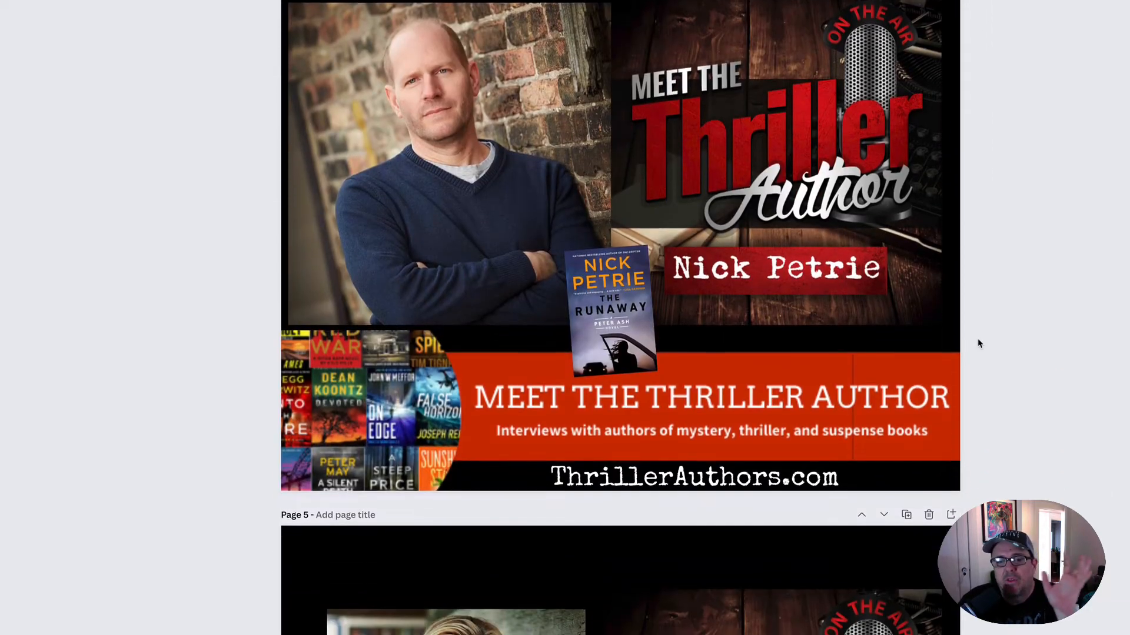
scroll(978, 343, down, 7)
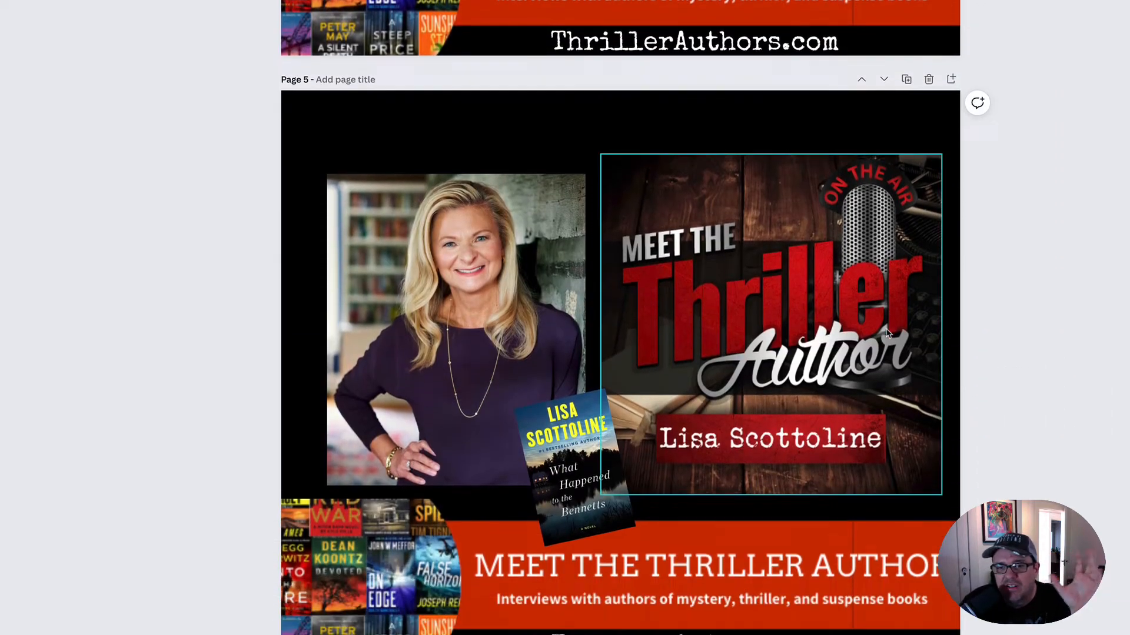
scroll(889, 334, down, 2)
scroll(935, 337, down, 11)
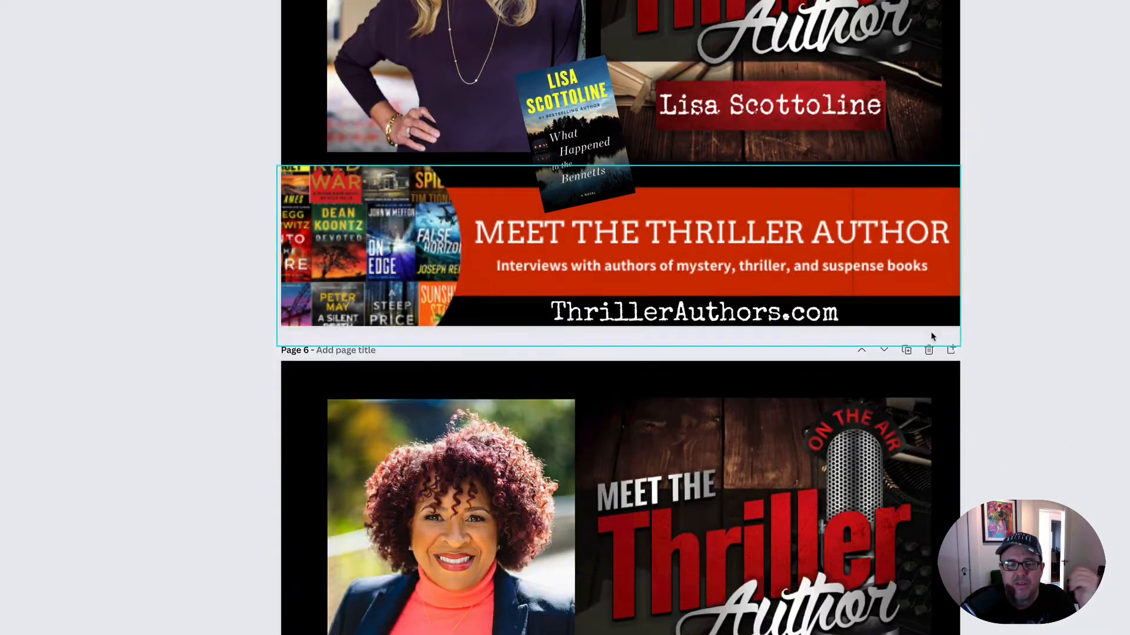
scroll(932, 337, up, 20)
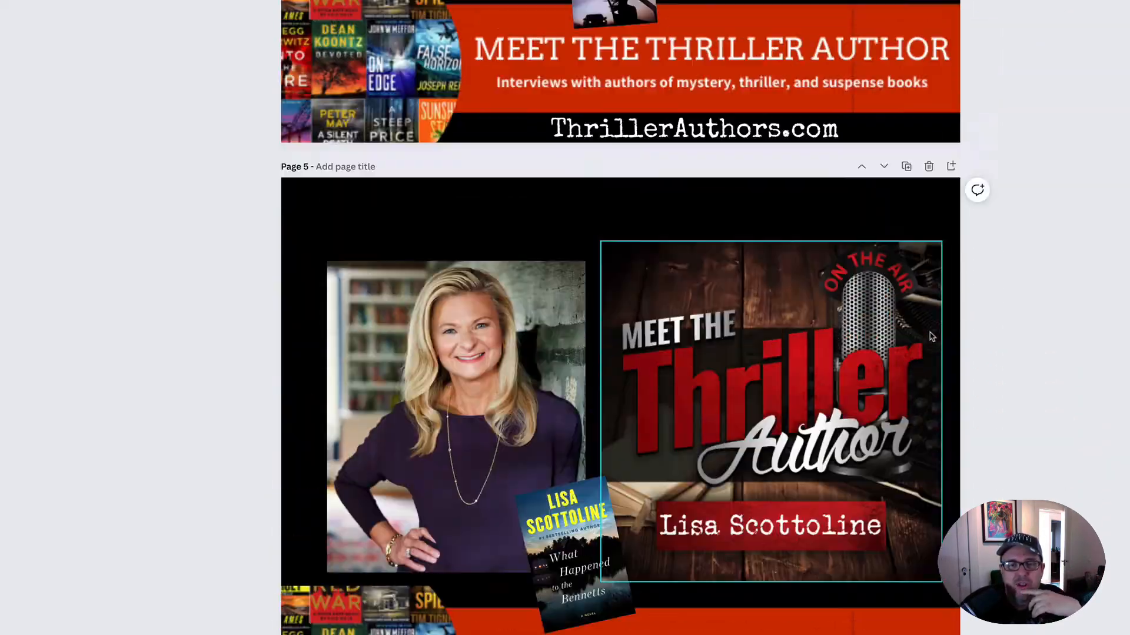
scroll(929, 336, up, 6)
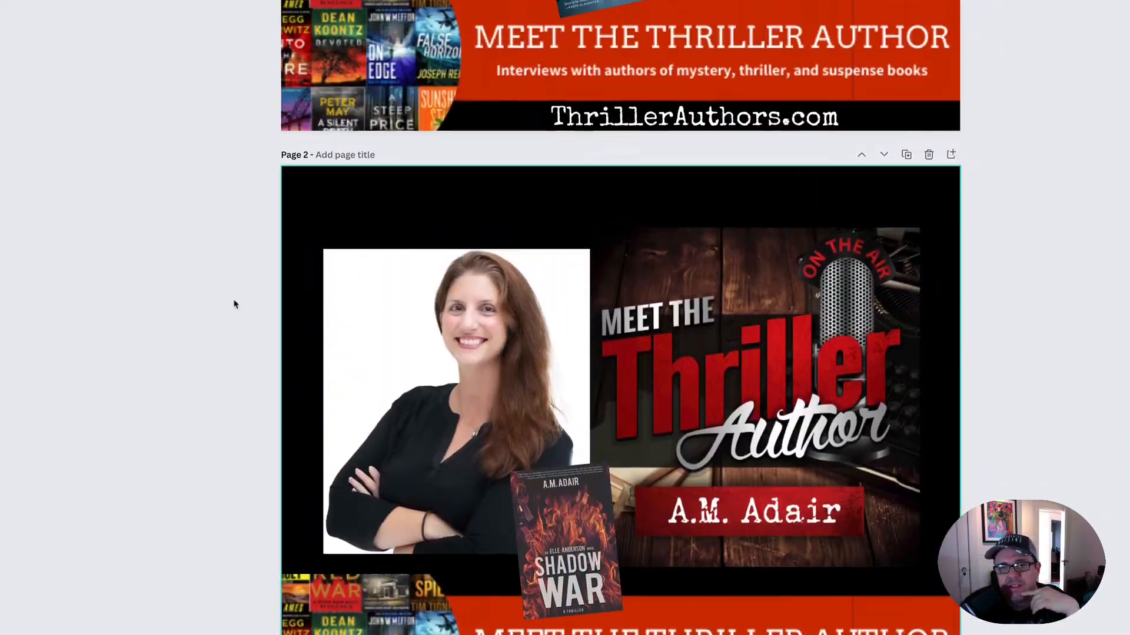
scroll(497, 307, up, 2)
scroll(497, 307, down, 4)
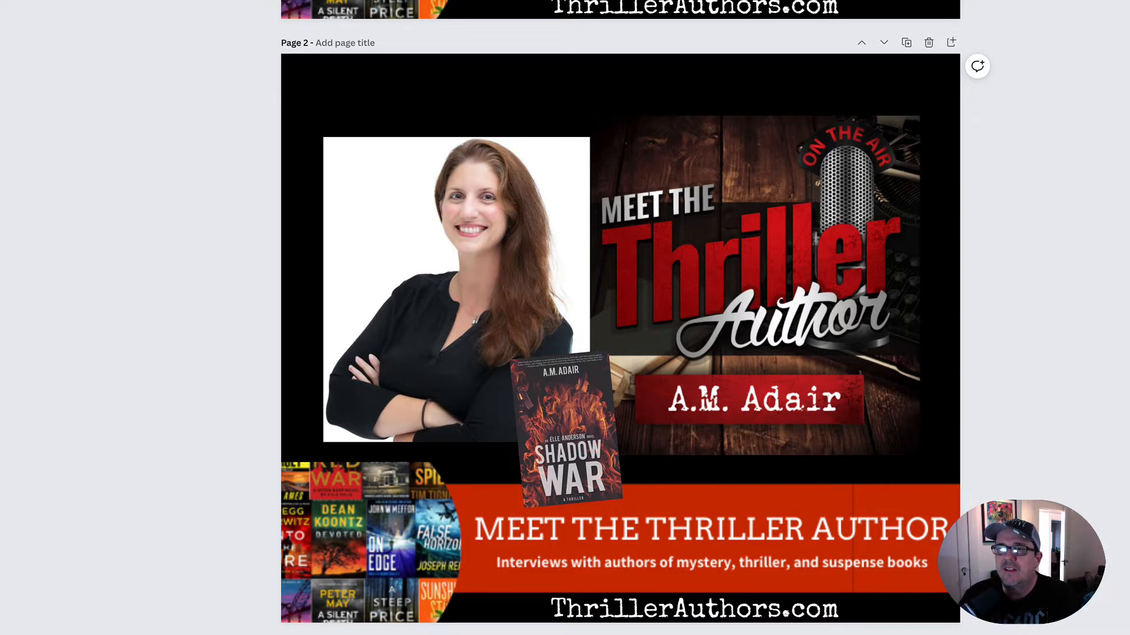
click(1125, 1)
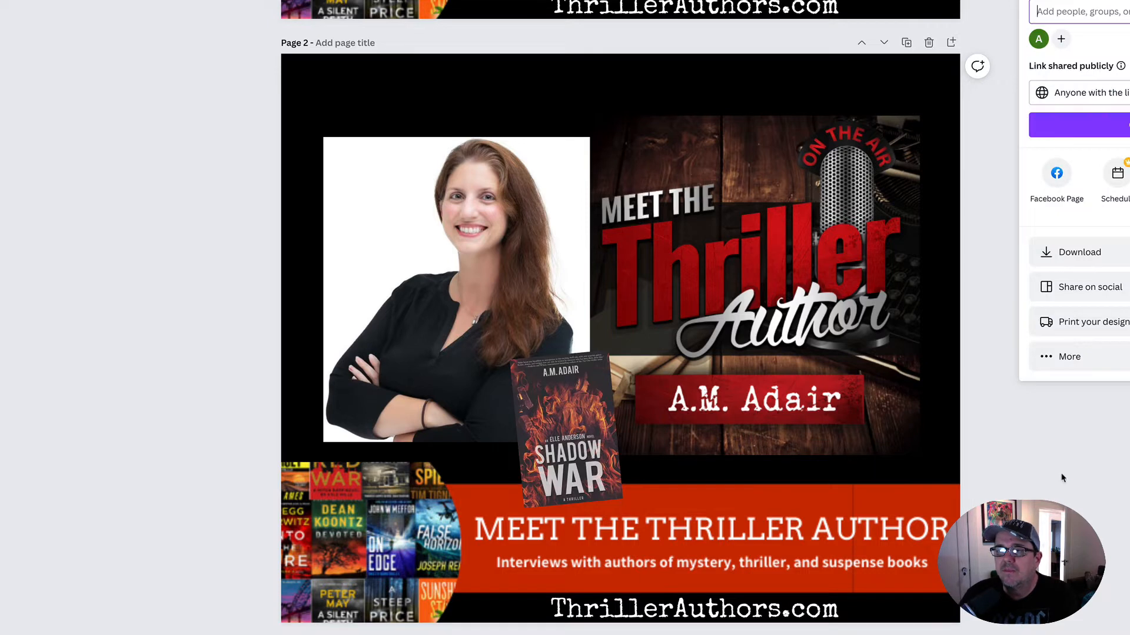
click(1070, 436)
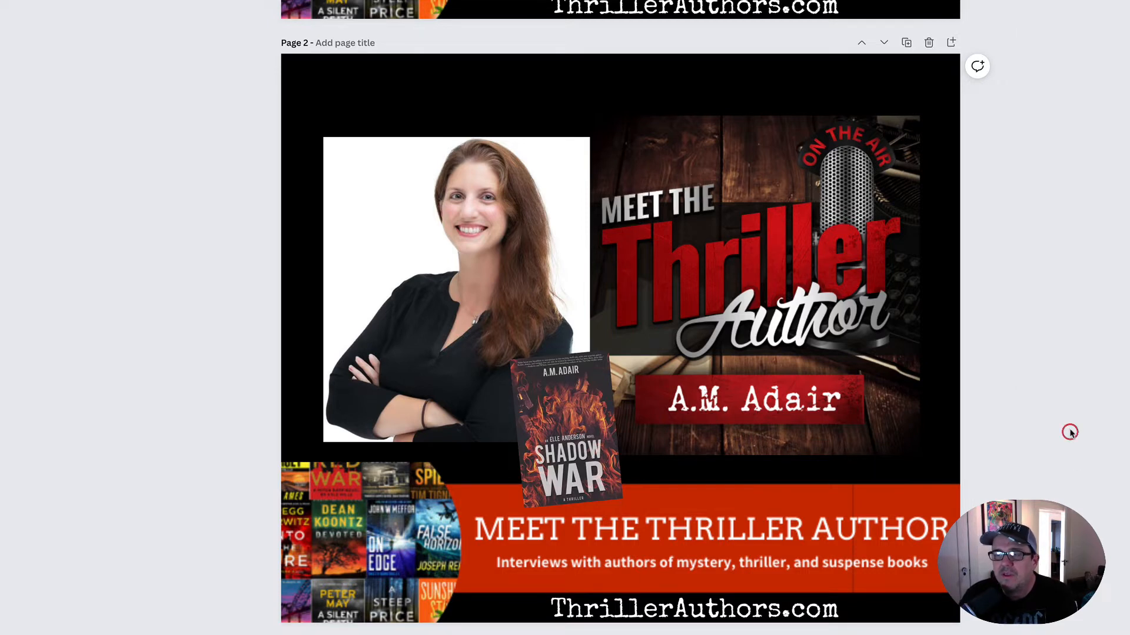
scroll(1018, 197, up, 3)
scroll(942, 212, down, 2)
scroll(868, 228, down, 1)
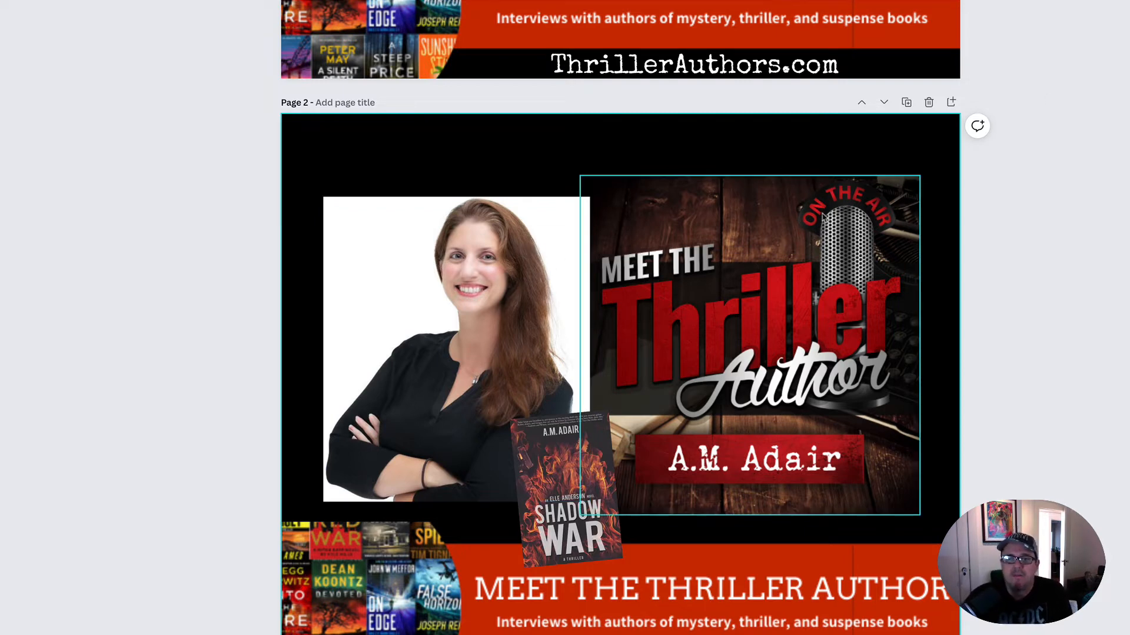
- Try the Festive, Epic, Greyscale and Selfie filters on the page 2 headshot and reset the filter to None
click(425, 229)
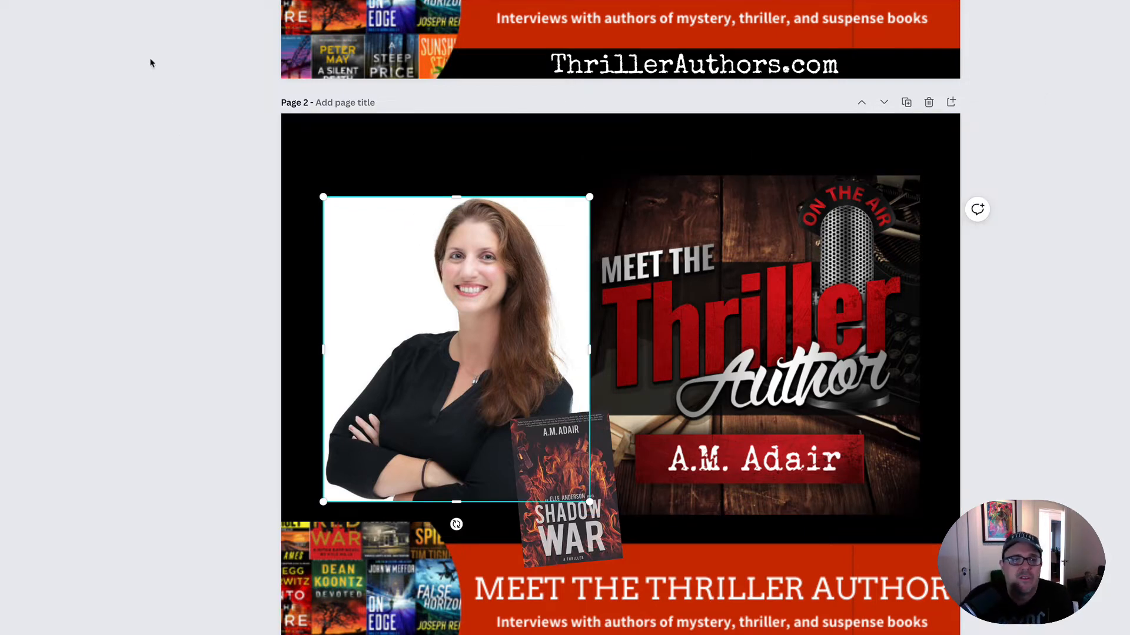
click(270, 43)
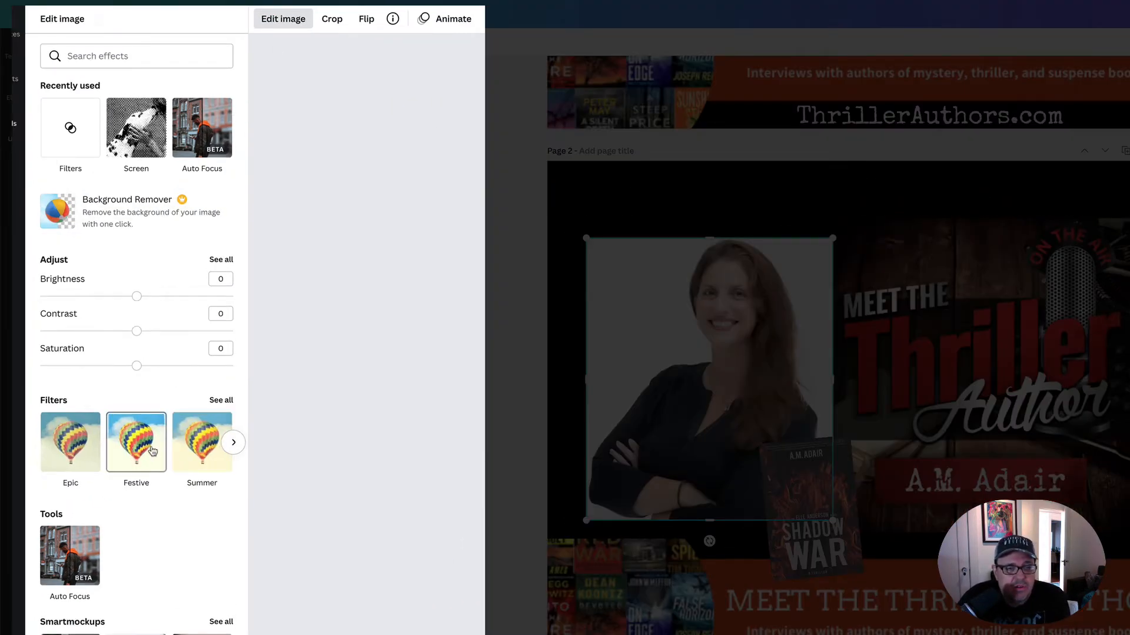
click(152, 451)
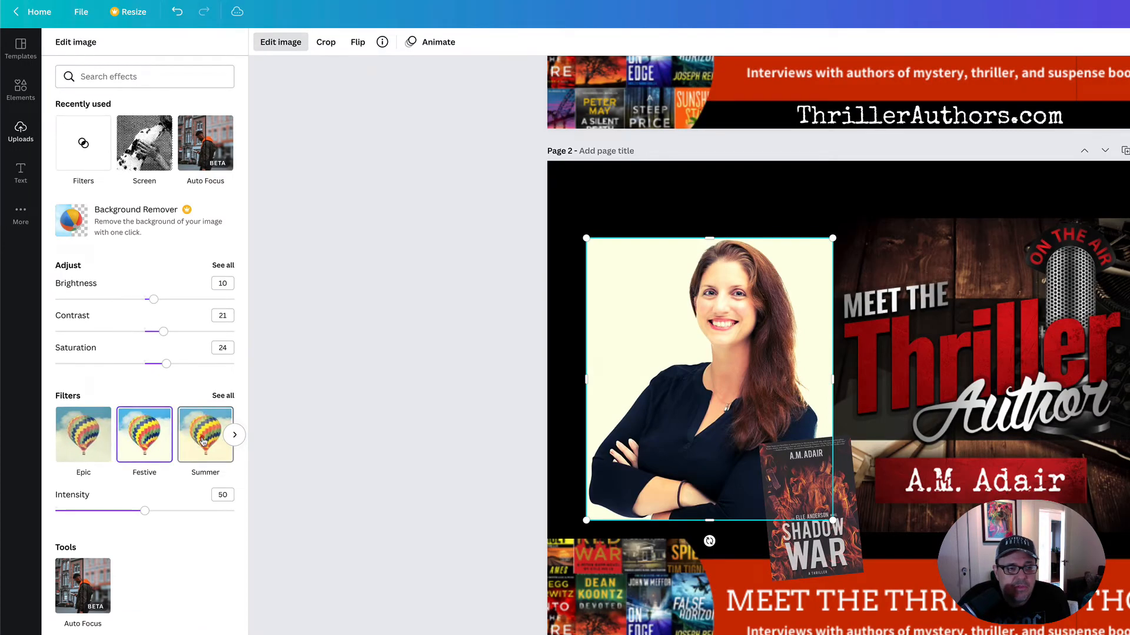
click(88, 440)
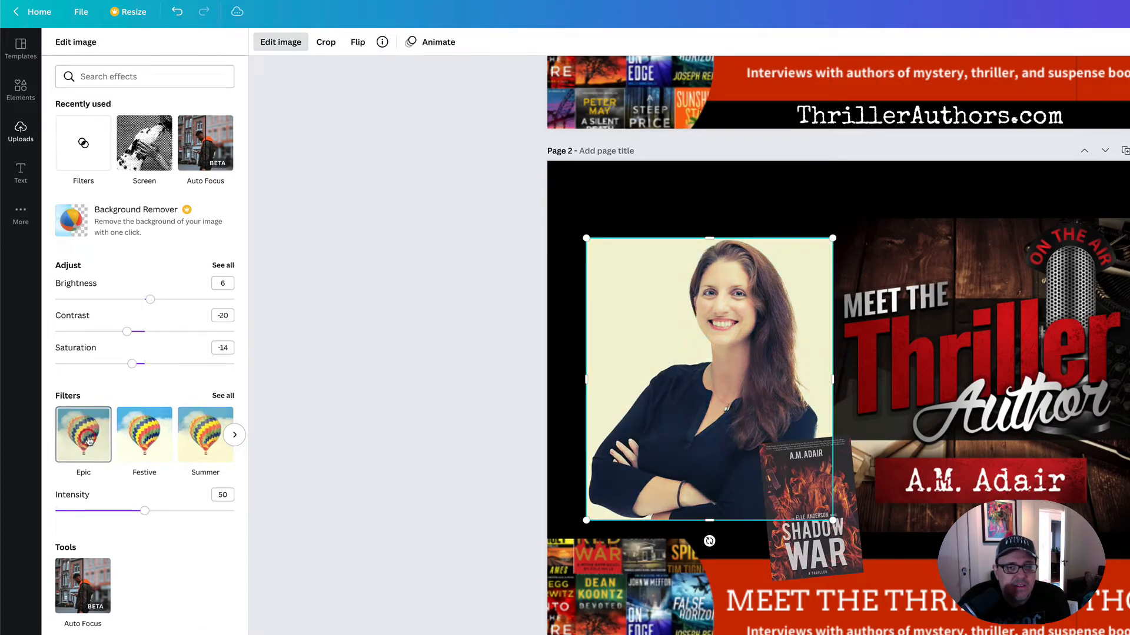
click(219, 396)
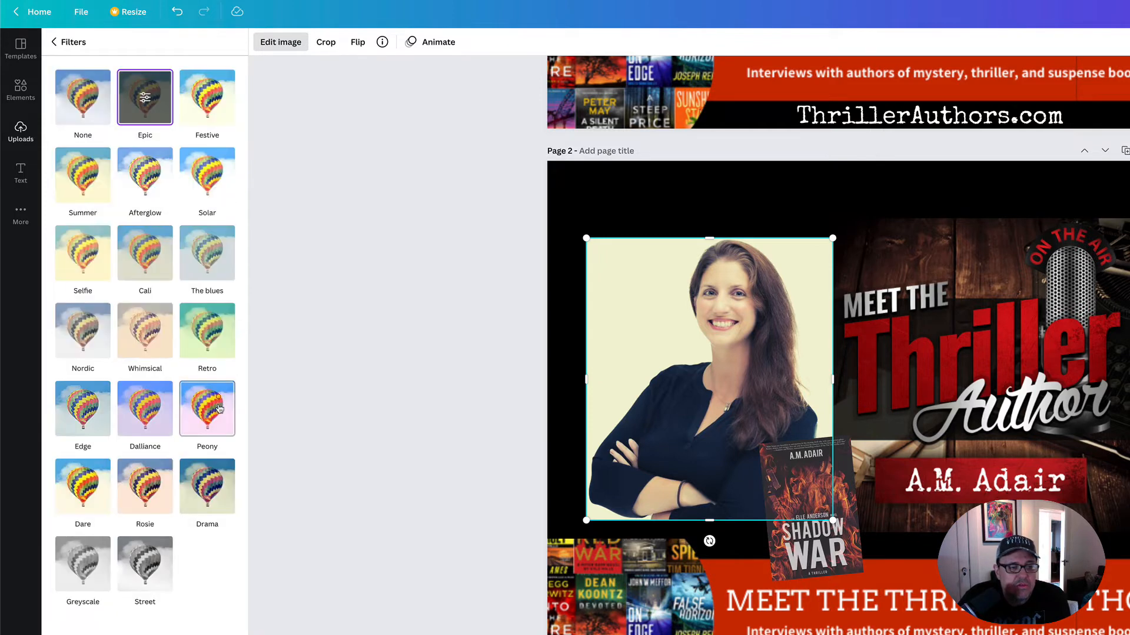
click(98, 575)
click(83, 253)
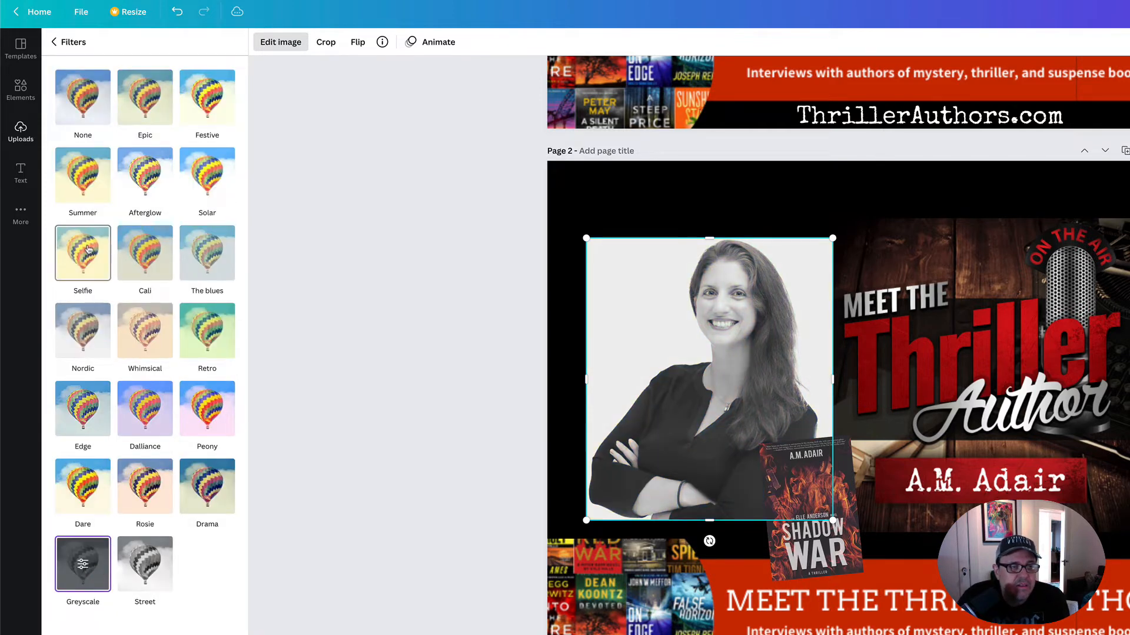
click(83, 120)
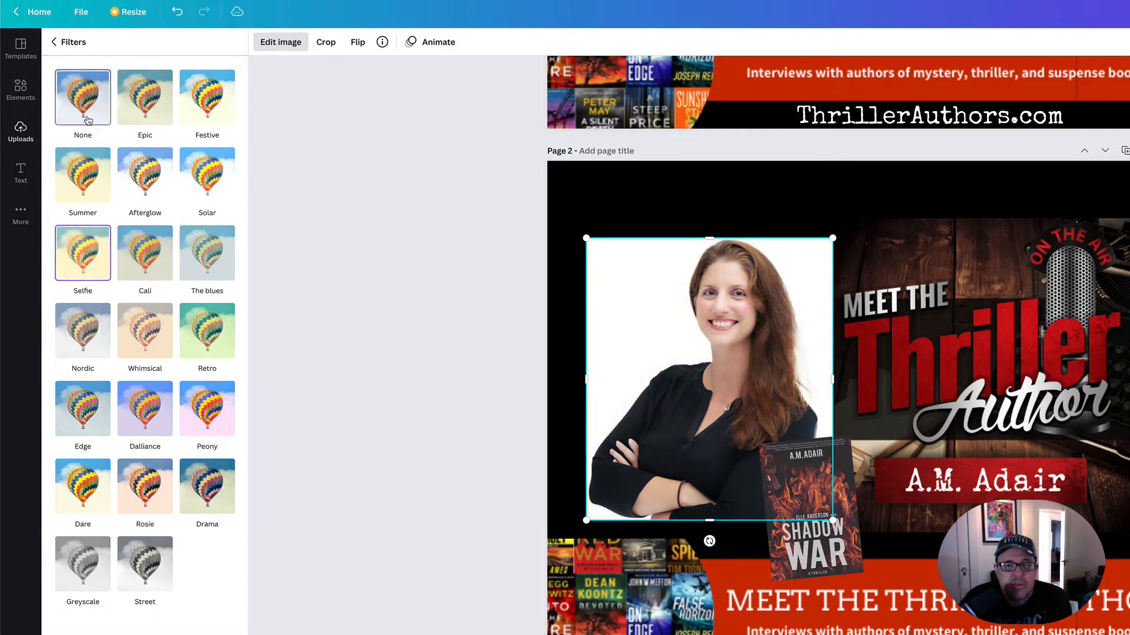
click(55, 44)
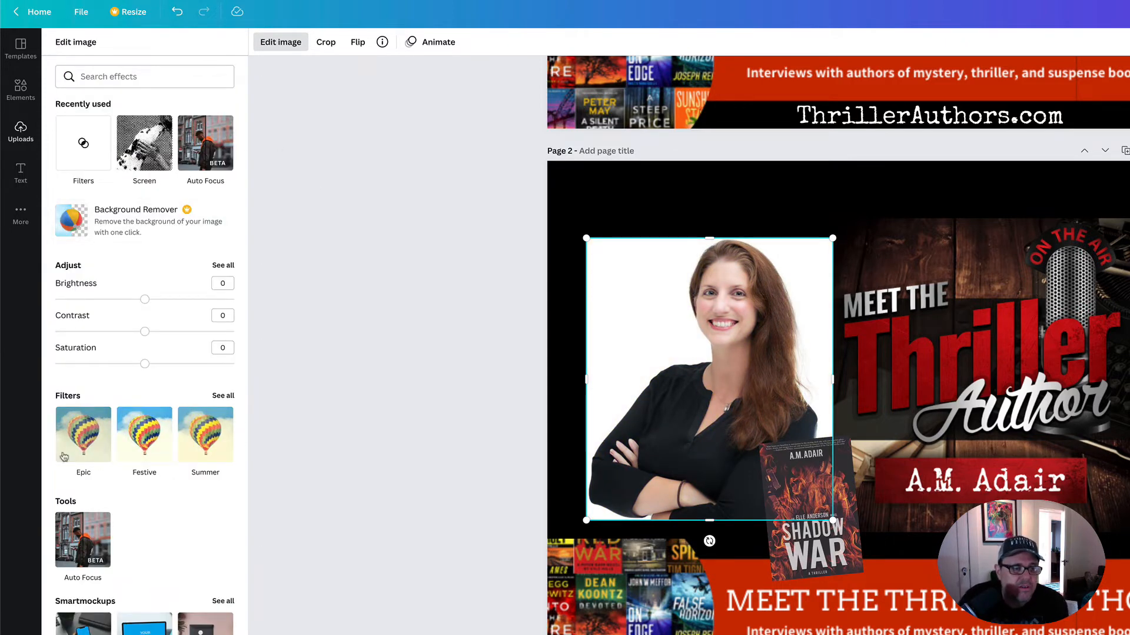
- Try the BadTV Rerun effect on the headshot, reset it to None and shift the headshot slightly up and to the left
scroll(106, 306, down, 6)
scroll(129, 464, down, 5)
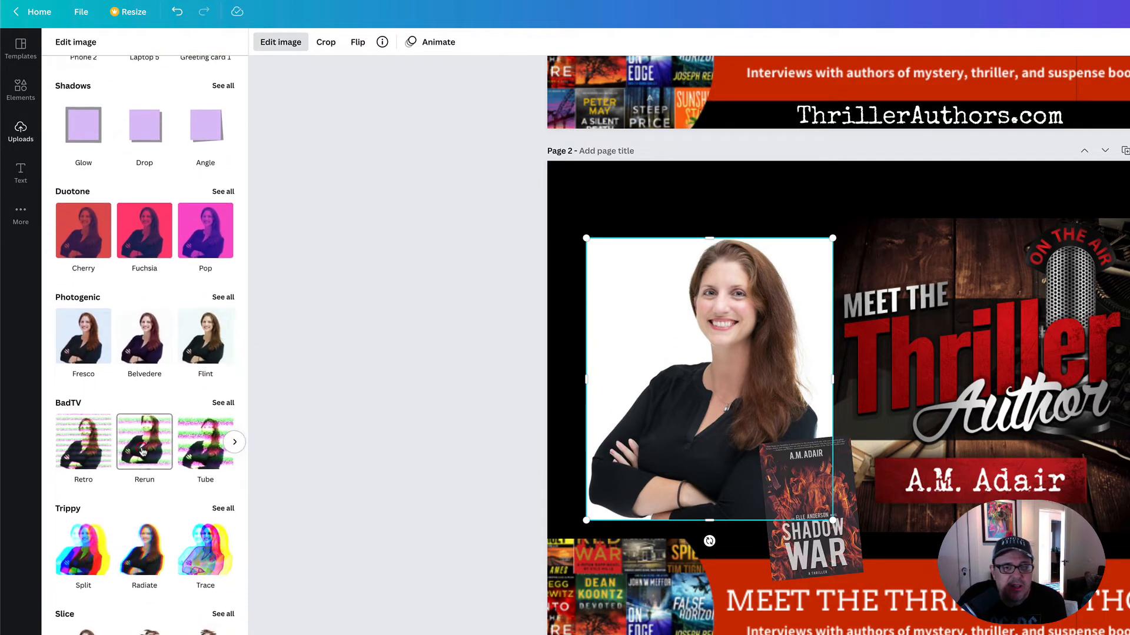
click(143, 451)
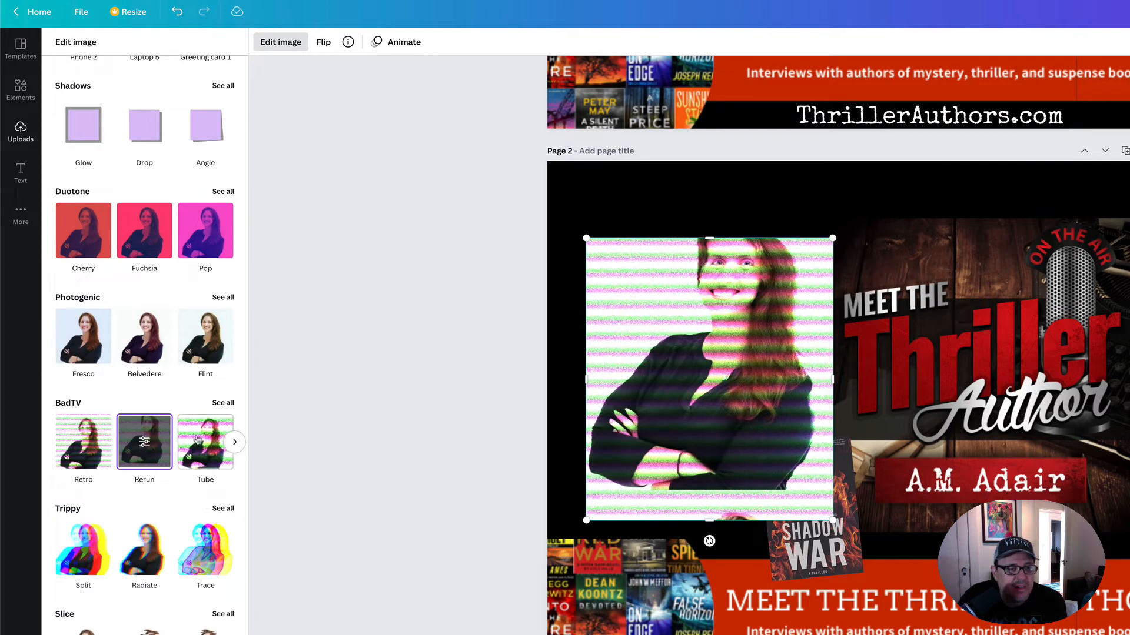
click(224, 406)
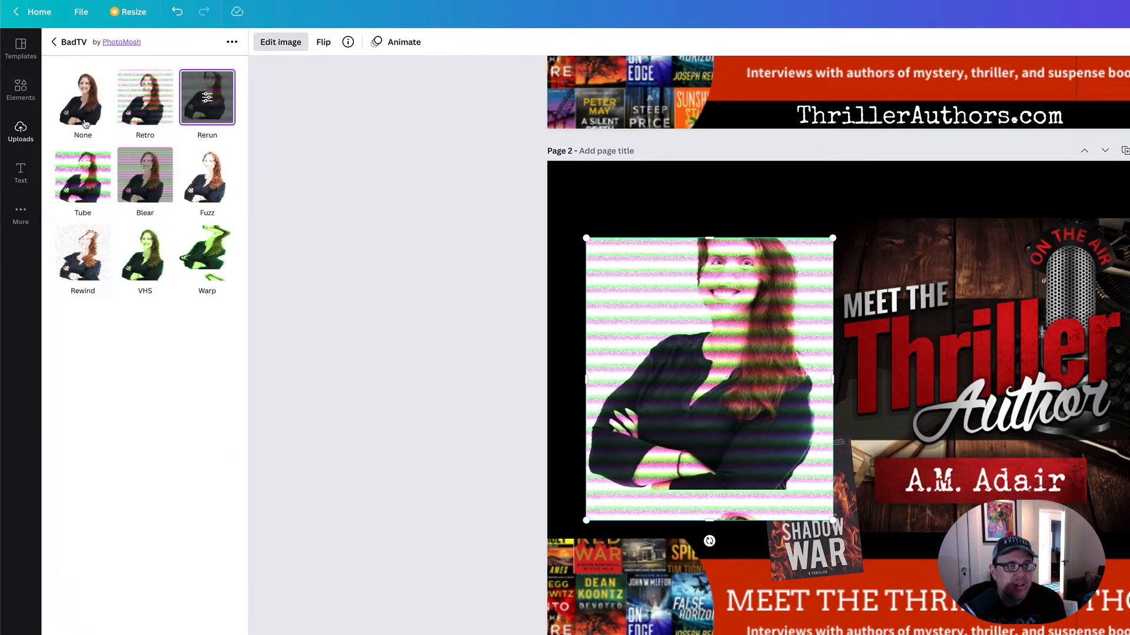
click(82, 98)
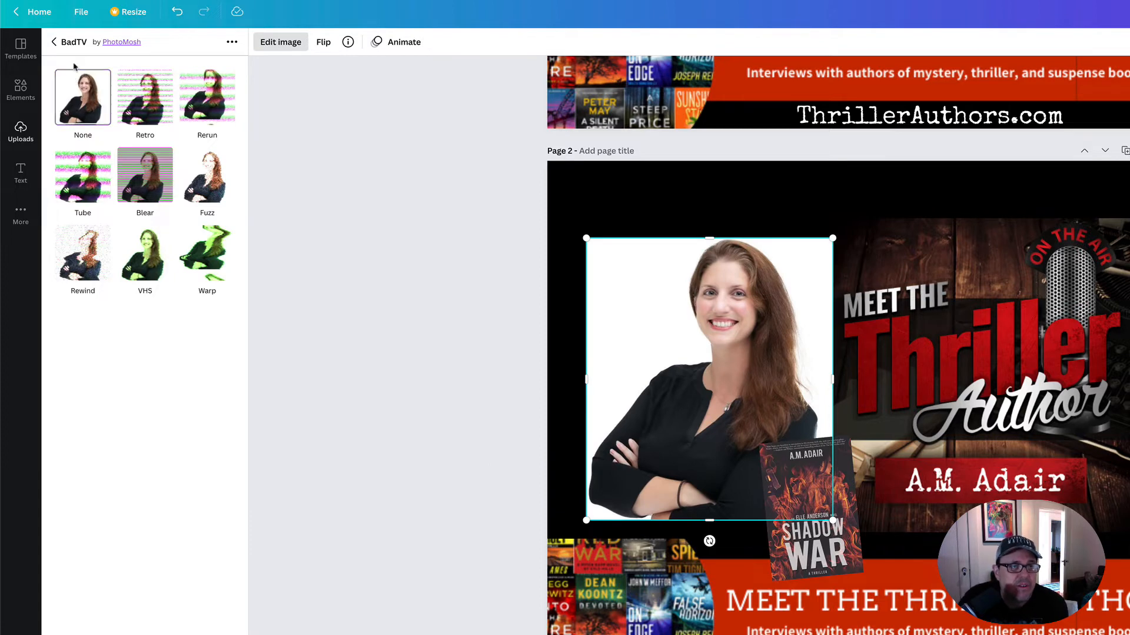
click(54, 42)
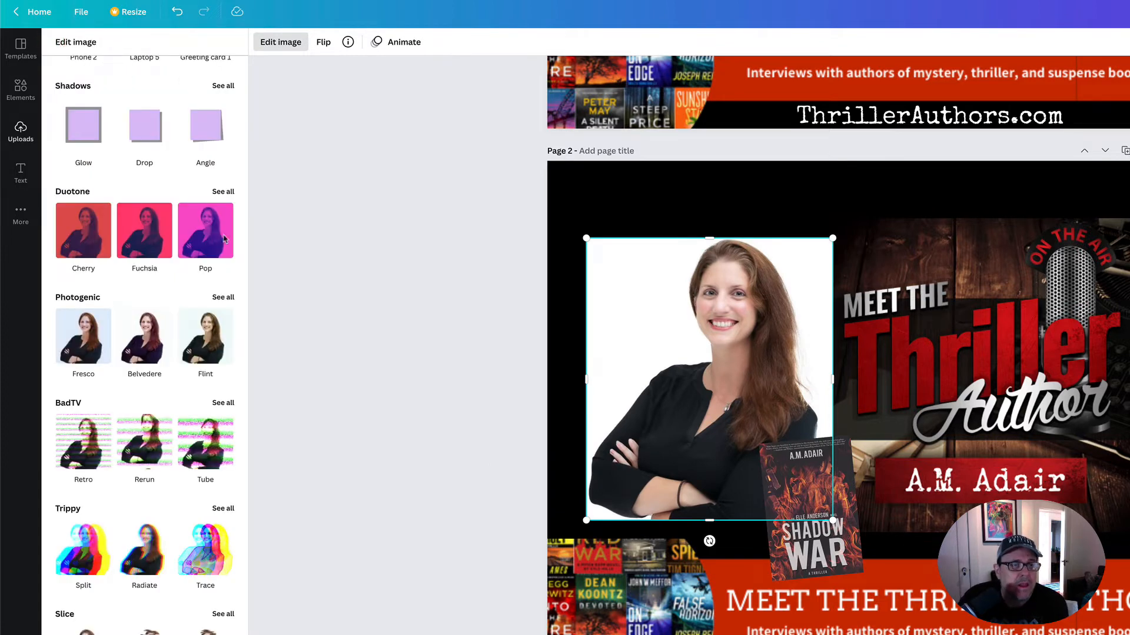
mouse_move(629, 306)
mouse_down()
mouse_move(612, 284)
mouse_move(648, 297)
mouse_up()
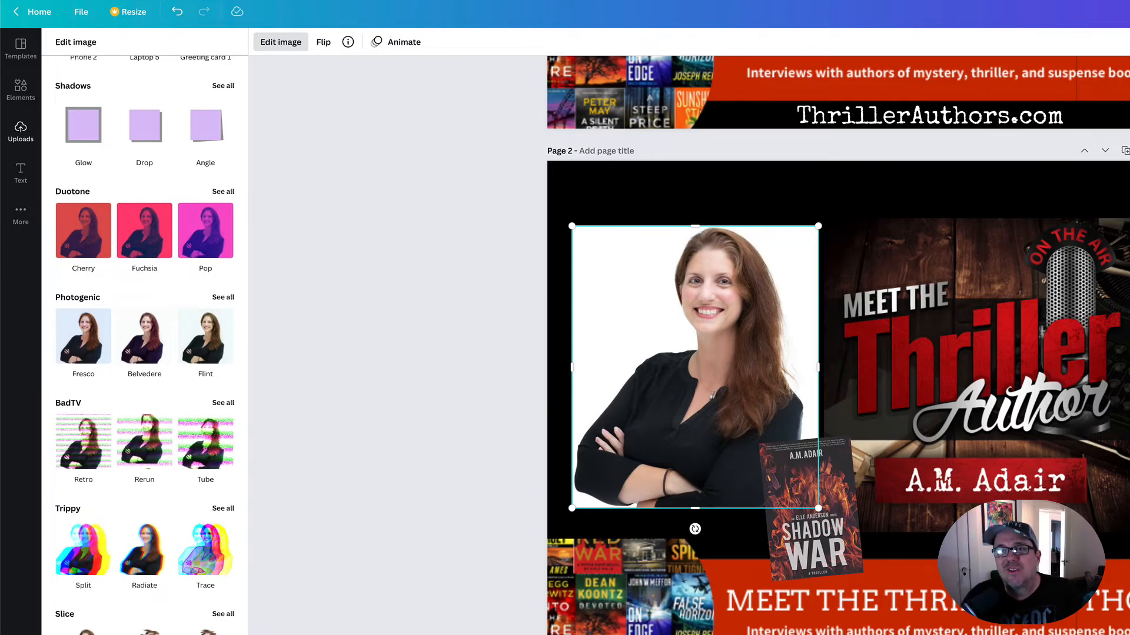
key(super+t)
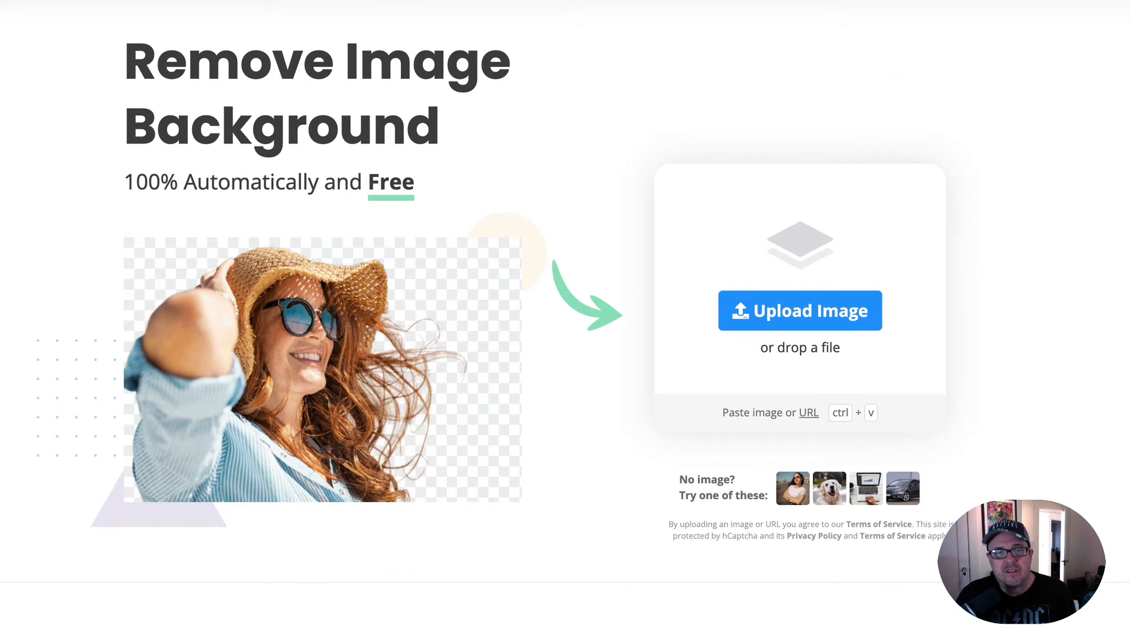
key(super+Tab)
key(super+Tab)
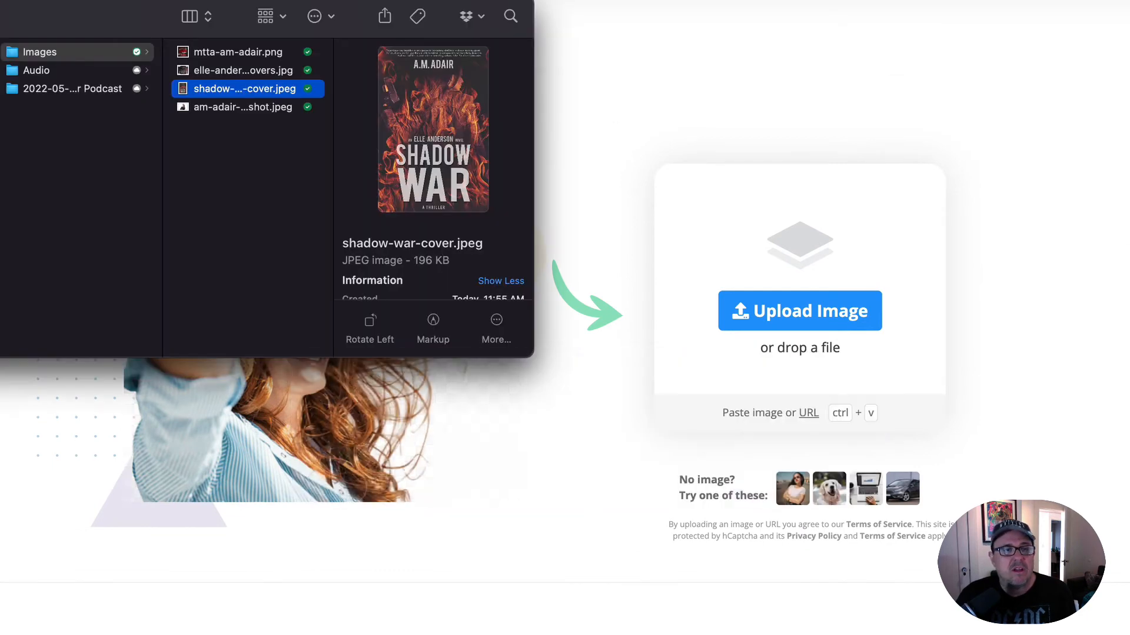
click(199, 110)
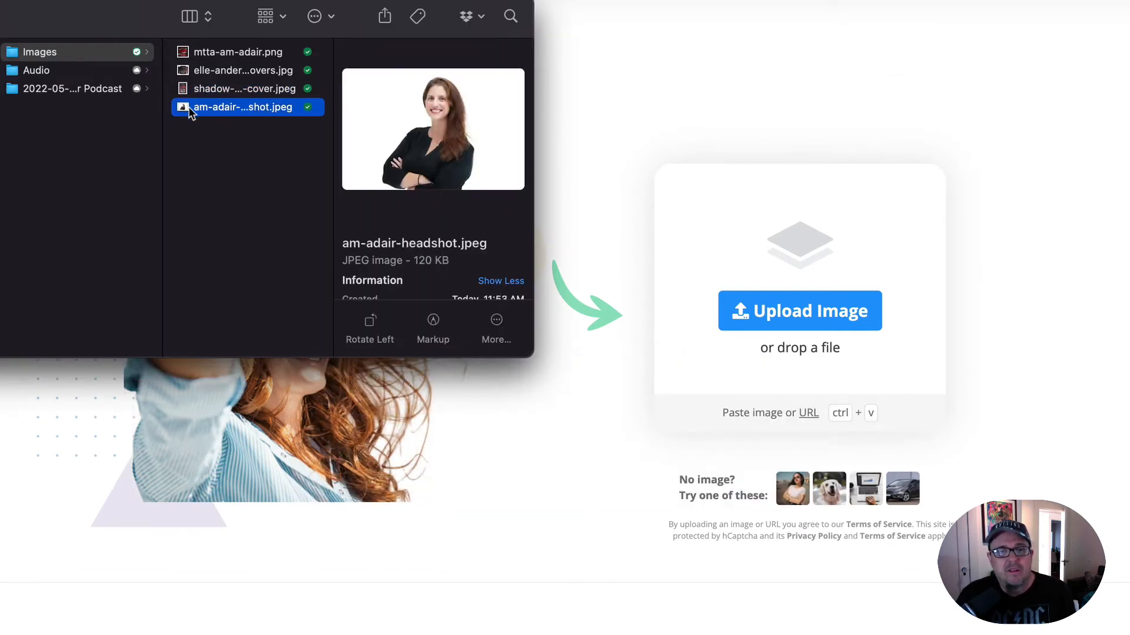
drag(188, 111, 732, 232)
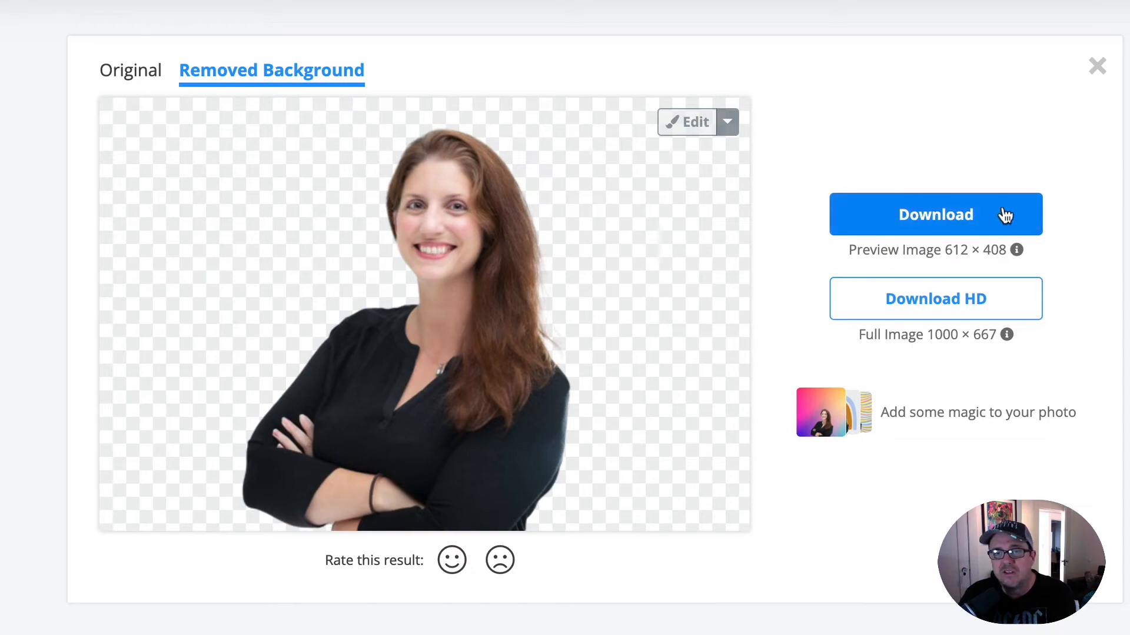
- Download the 612 × 408 background-free headshot, inspect it in the image viewer and close its window
click(921, 217)
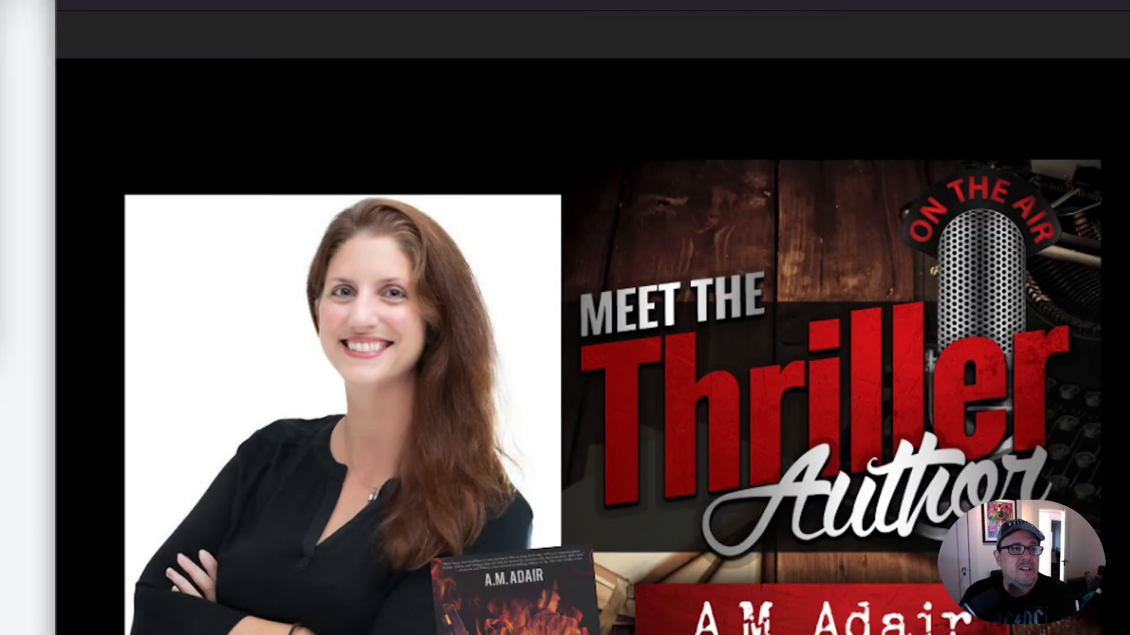
drag(0, 71, 496, 192)
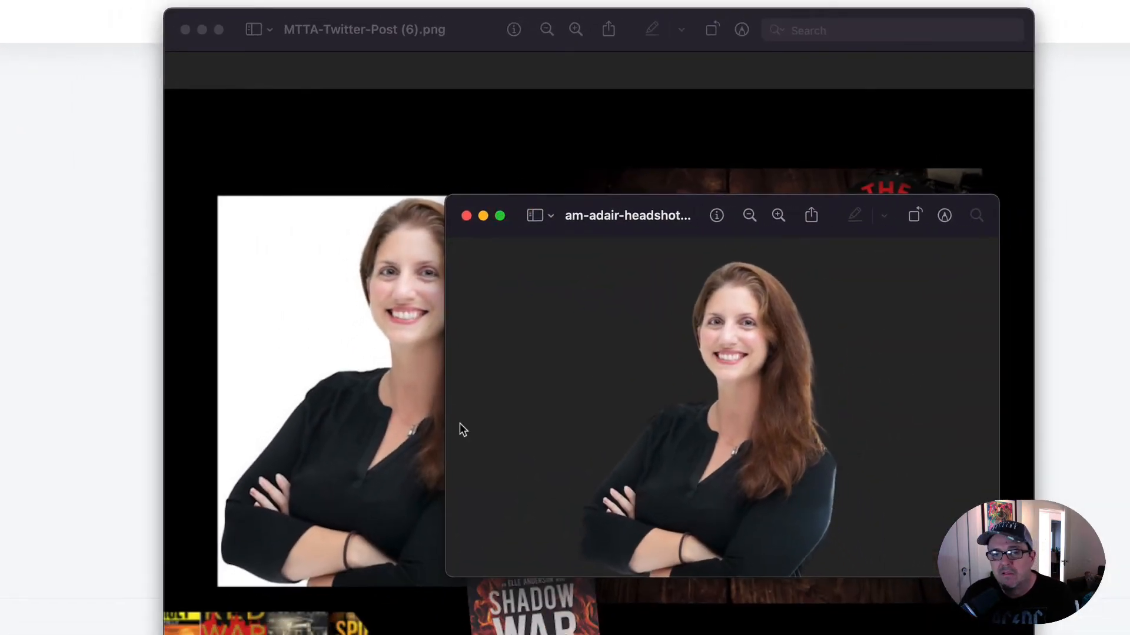
click(466, 216)
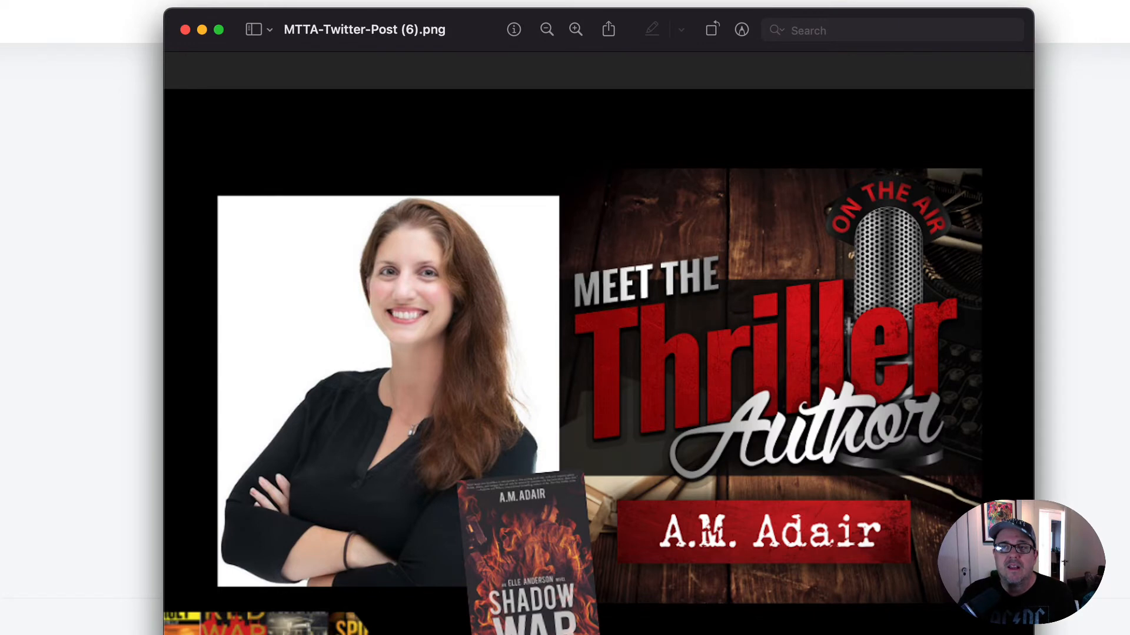
- Switch to Canva, delete the white-background headshot from page 2 and insert am-adair-headshot-removebg-preview.png from the Finder Downloads folder in its place
key(super+Tab)
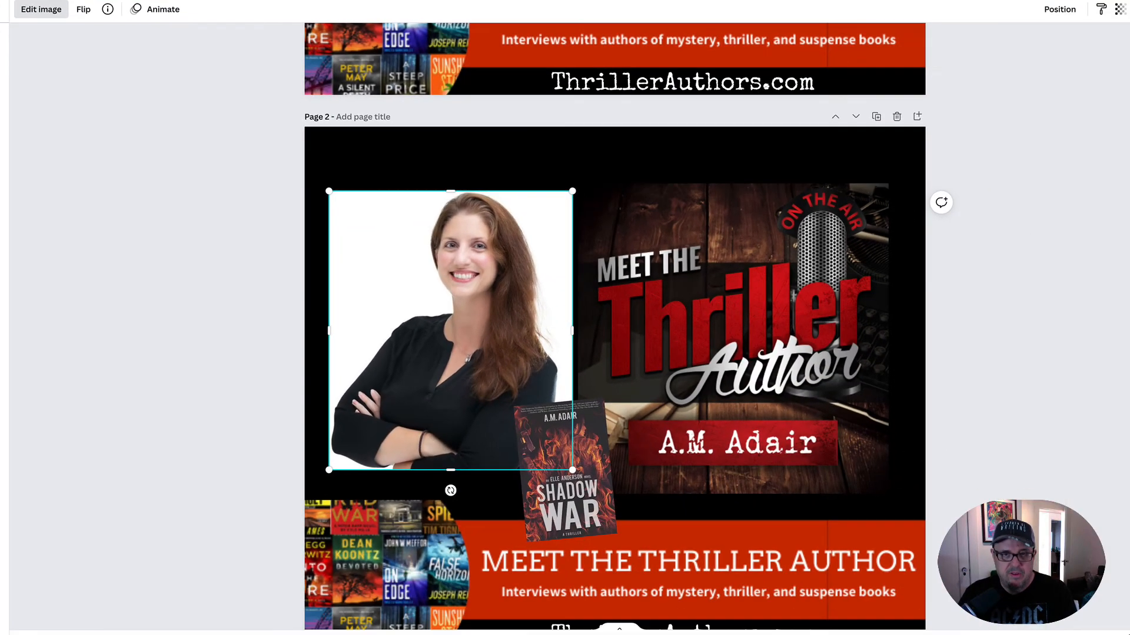
key(Delete)
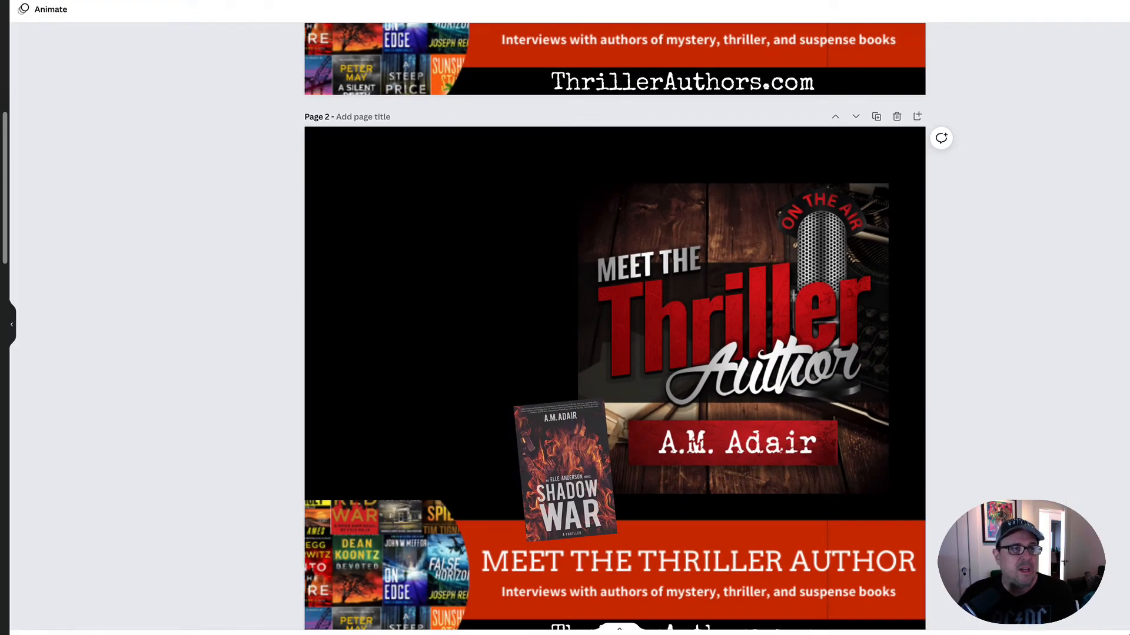
key(super+Tab)
key(super+Tab)
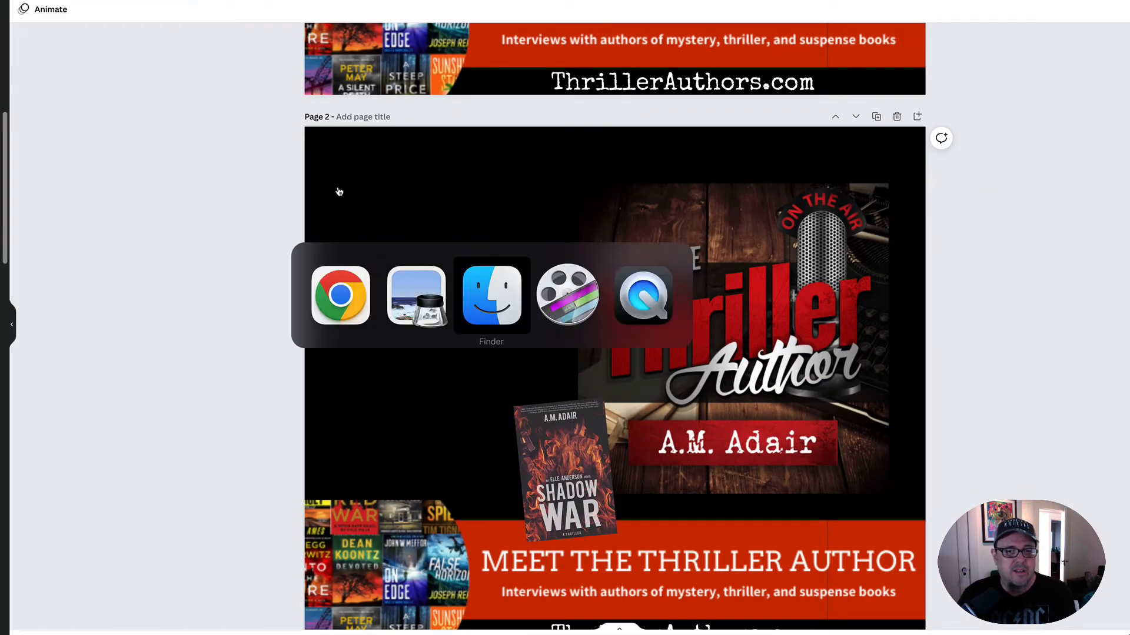
key(super+Tab)
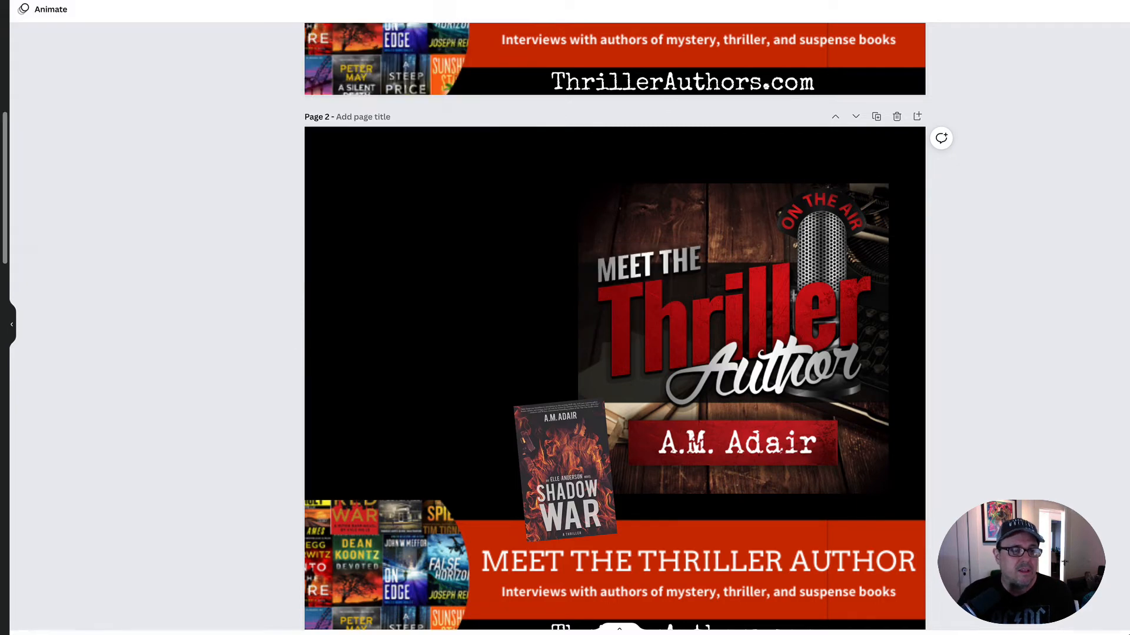
key(super+Tab)
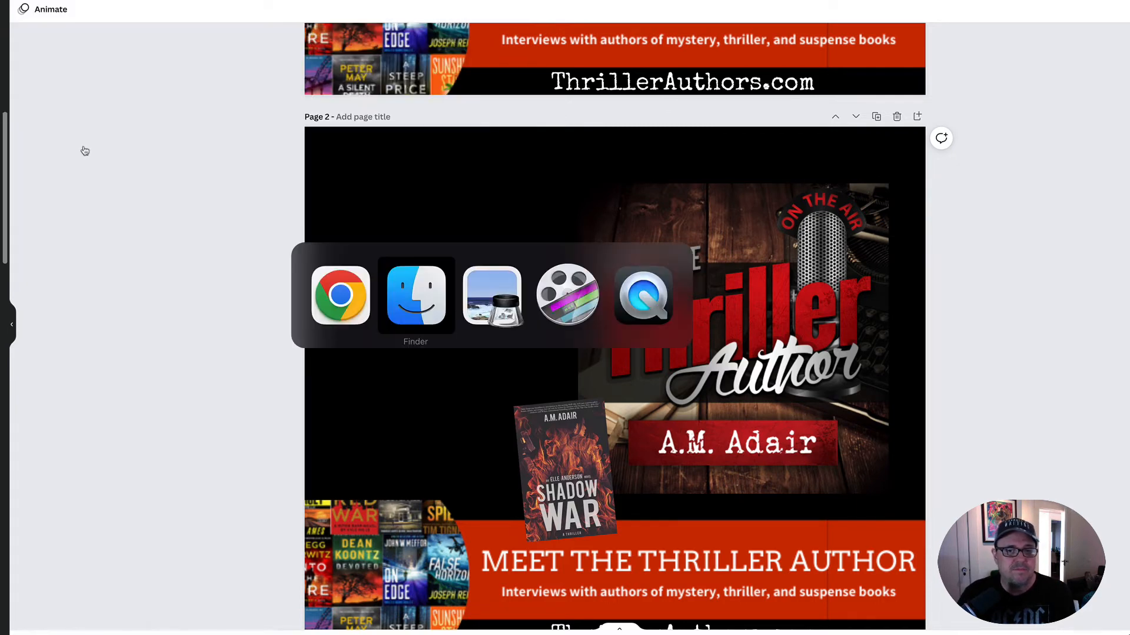
click(3, 71)
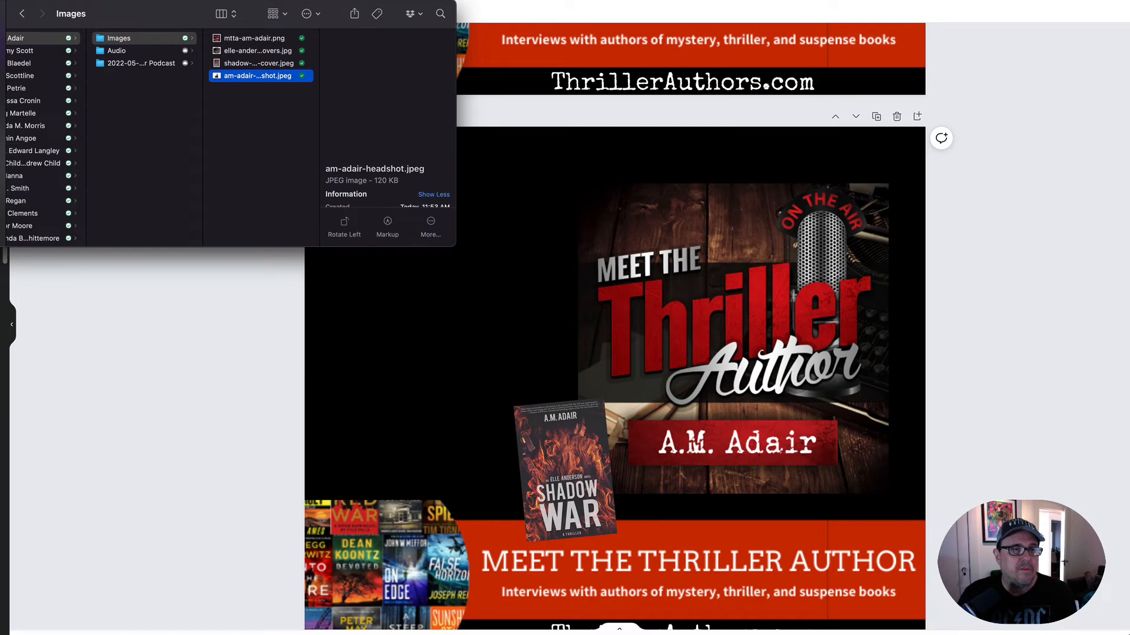
click(65, 54)
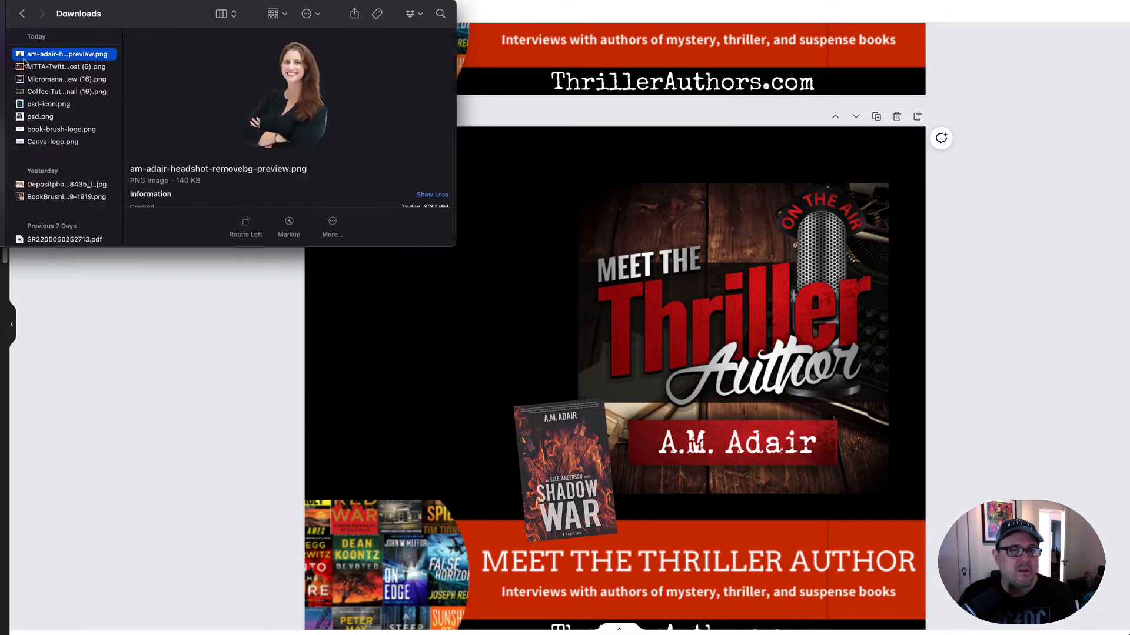
drag(21, 57, 432, 237)
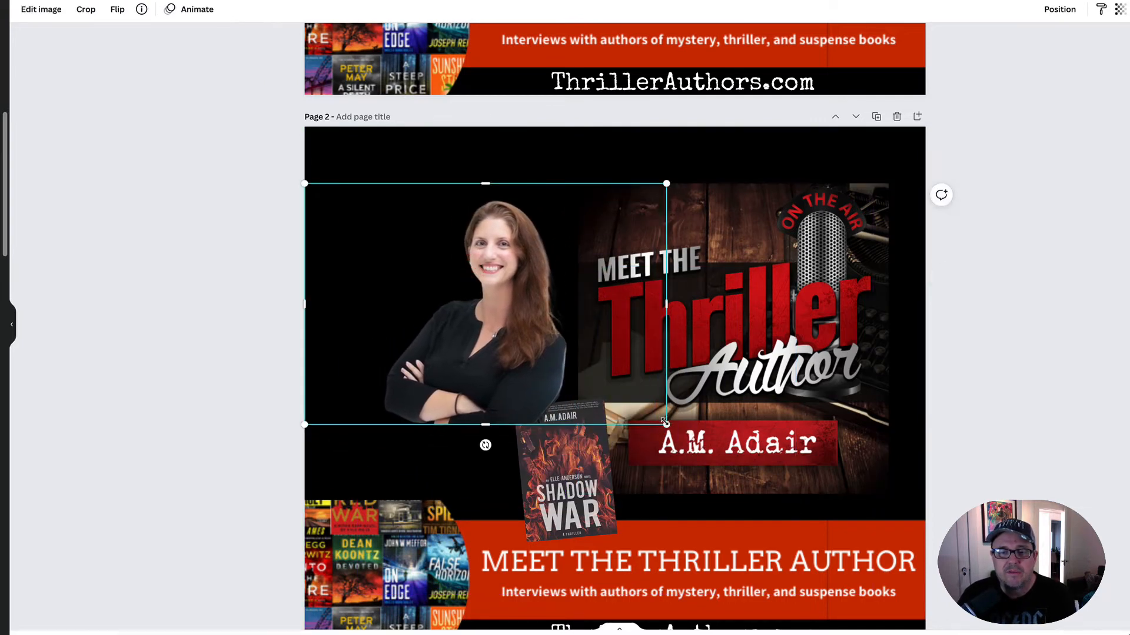
- Enlarge the cut-out headshot on page 2, shift it up and to the left, and bring the Shadow War book cover forward over it
drag(666, 424, 718, 462)
drag(566, 393, 533, 343)
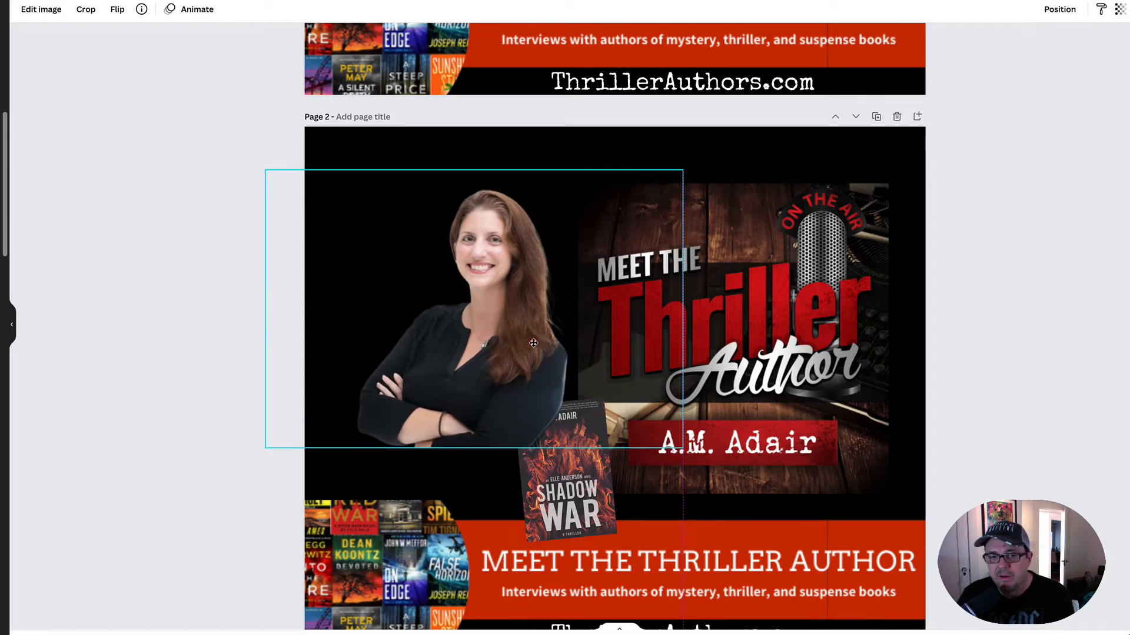
click(556, 490)
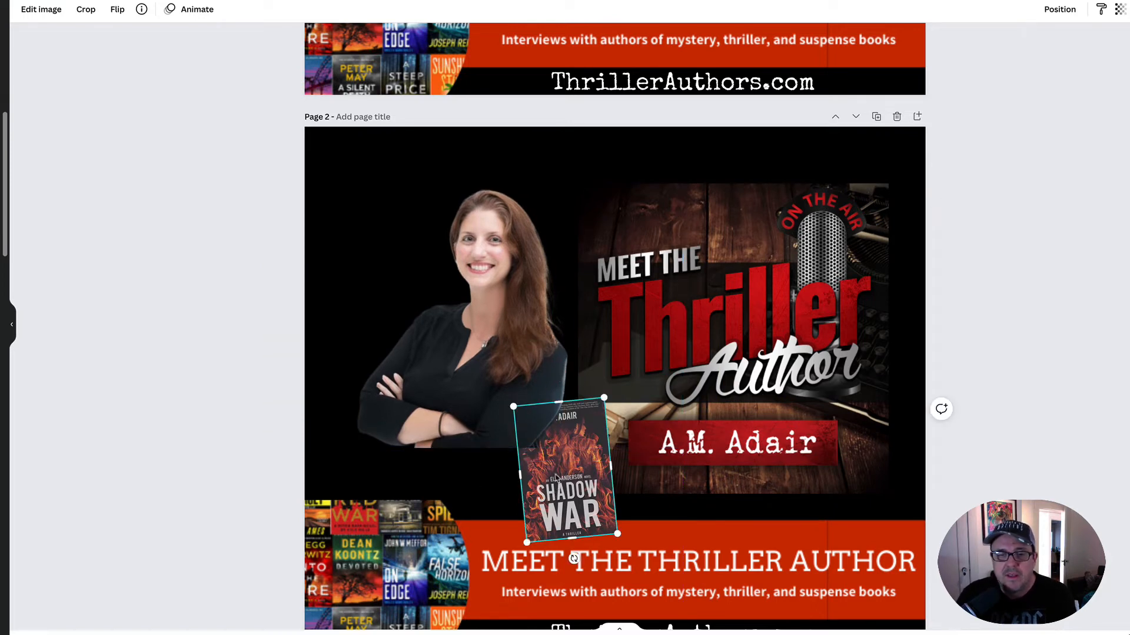
click(1058, 10)
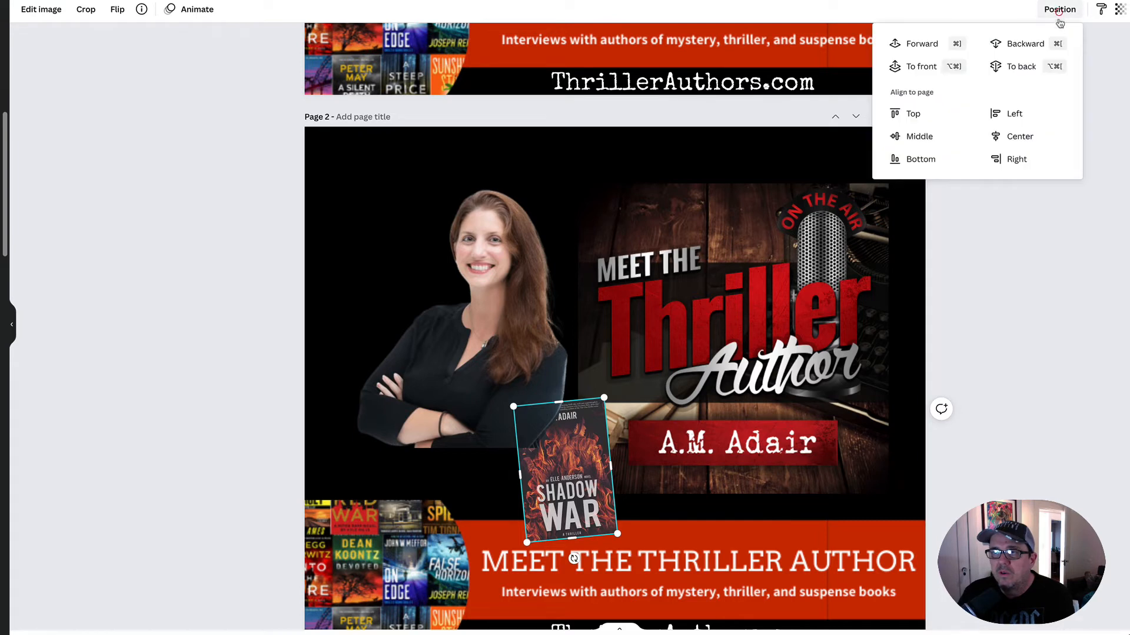
click(922, 47)
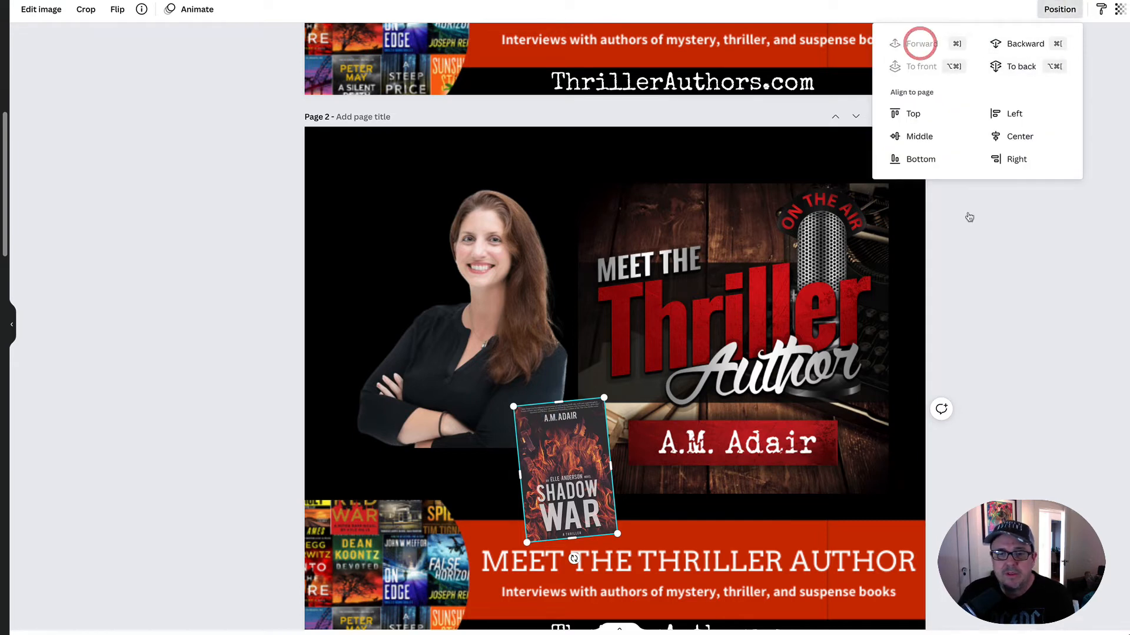
click(1062, 374)
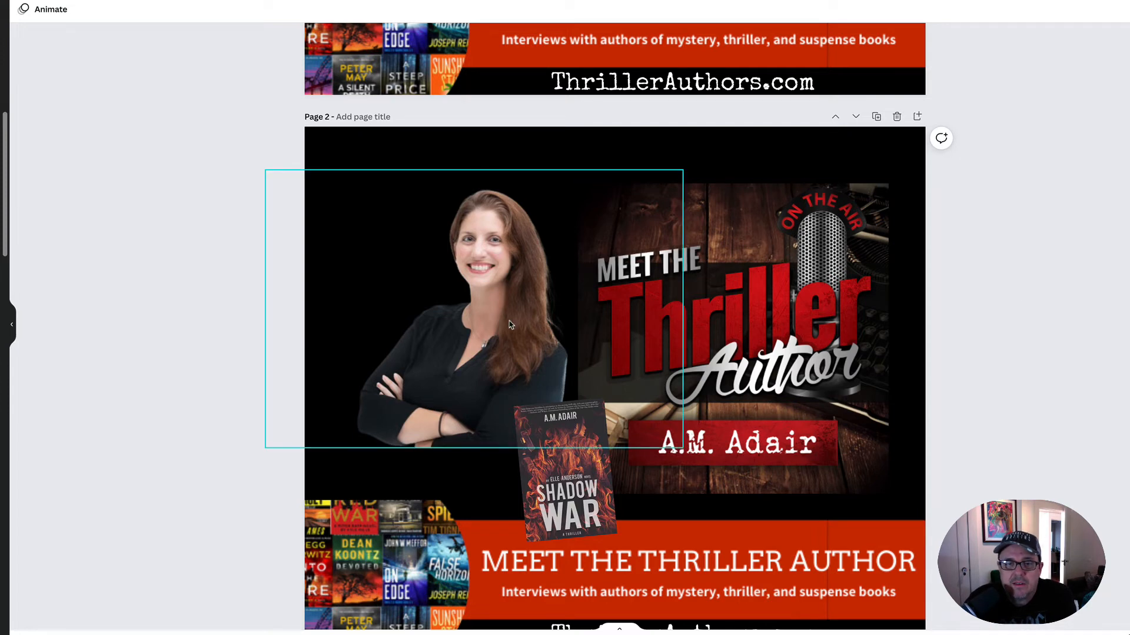
- Nudge the headshot slightly to the left and fine-tune the position and size of the Meet the Thriller Author artwork beside it
drag(510, 323, 502, 321)
drag(729, 324, 730, 317)
drag(883, 492, 887, 494)
click(997, 449)
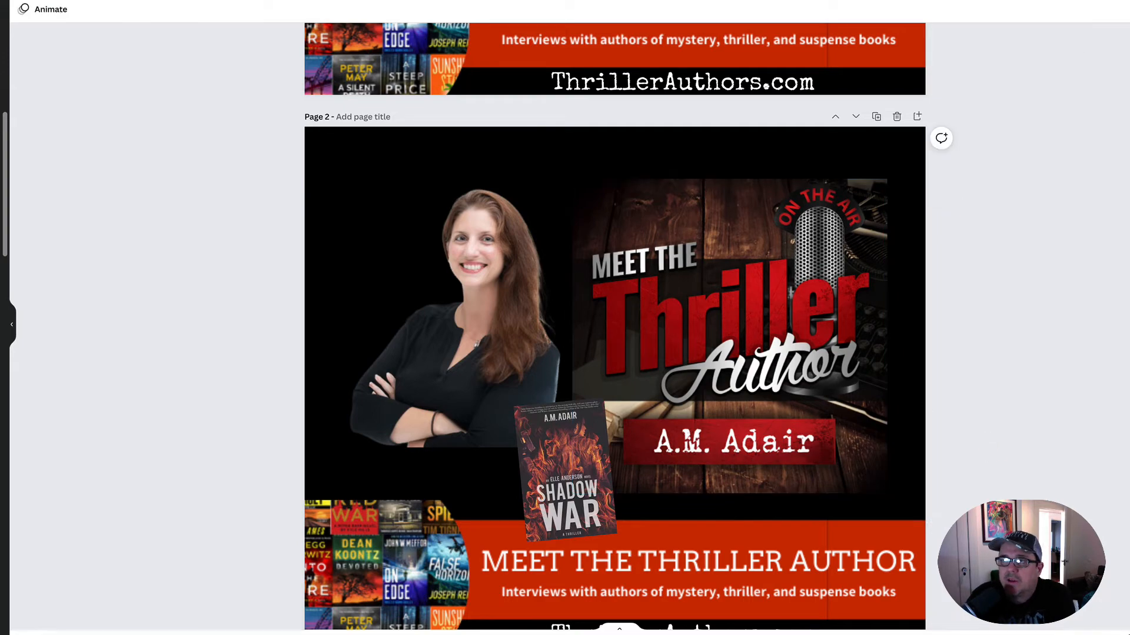
- Download only page 2 of the design as a PNG and dismiss the download notice
click(1129, 0)
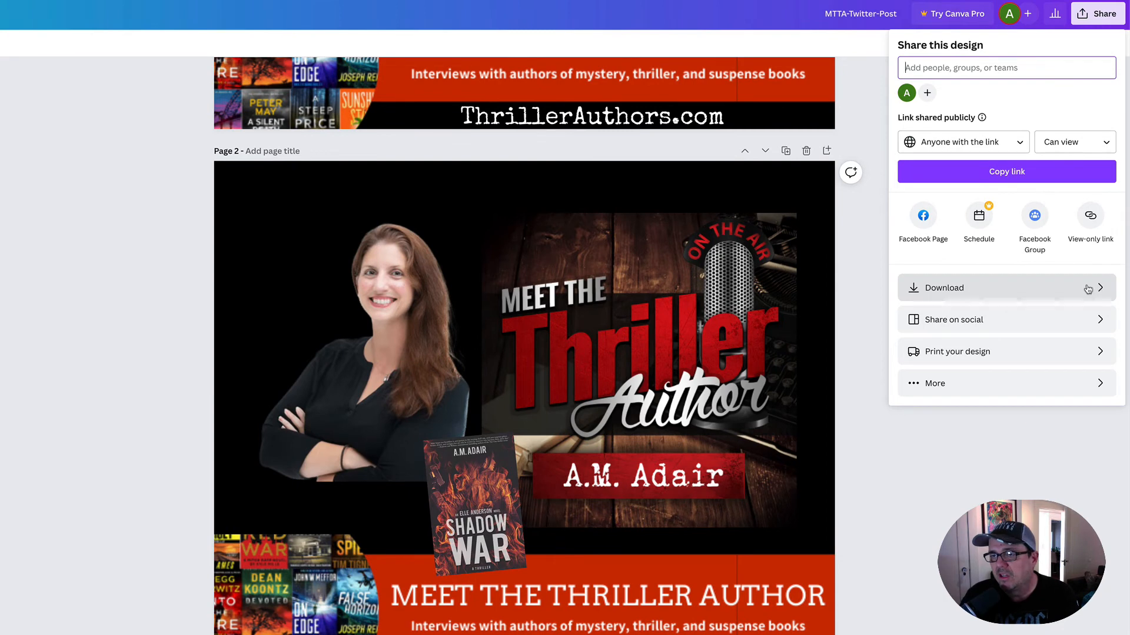
click(1100, 289)
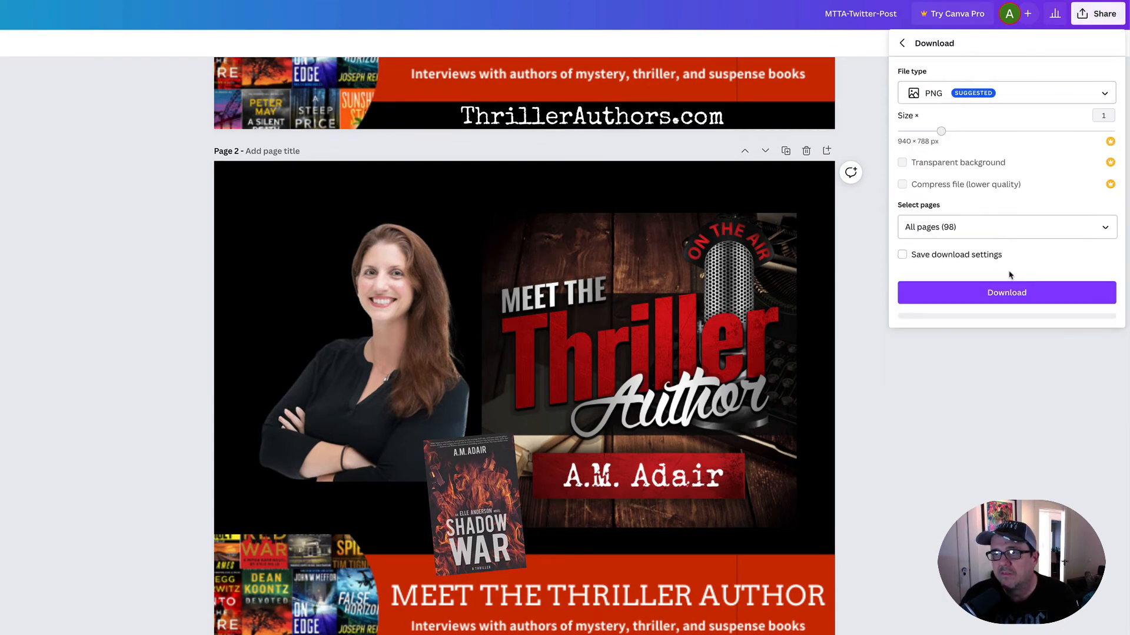
click(1106, 227)
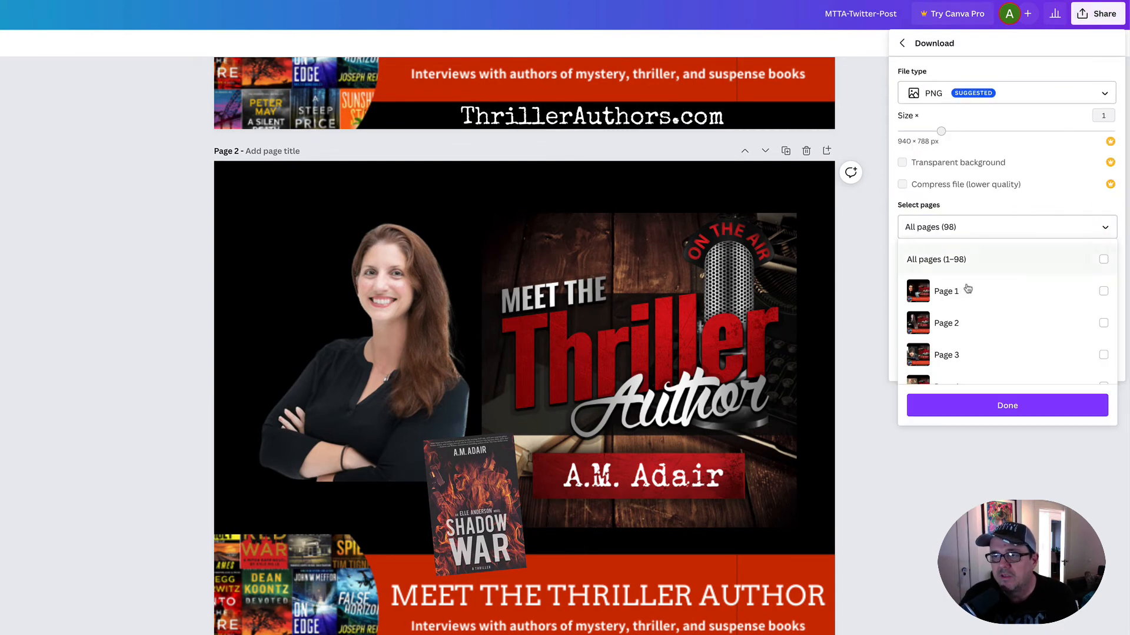
click(1104, 324)
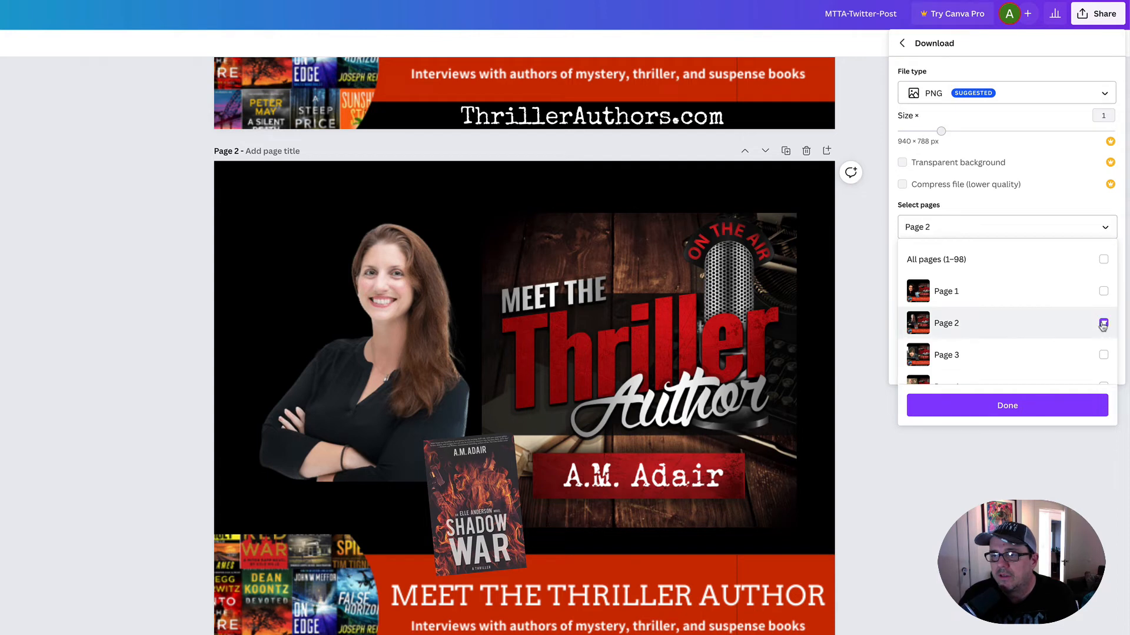
click(1017, 403)
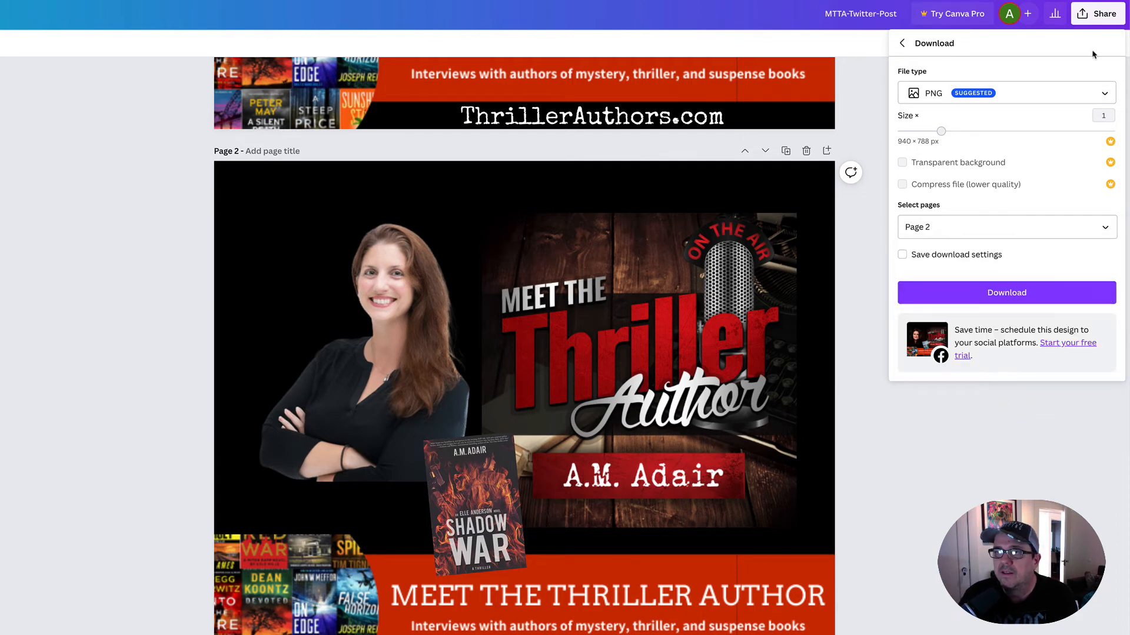
click(1008, 293)
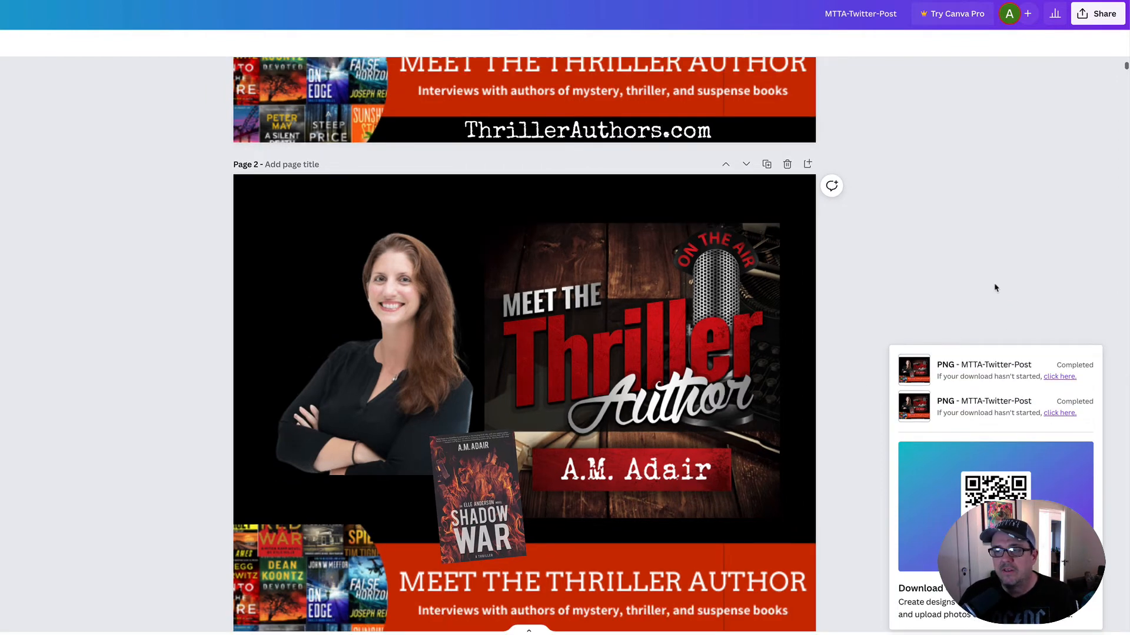
click(994, 286)
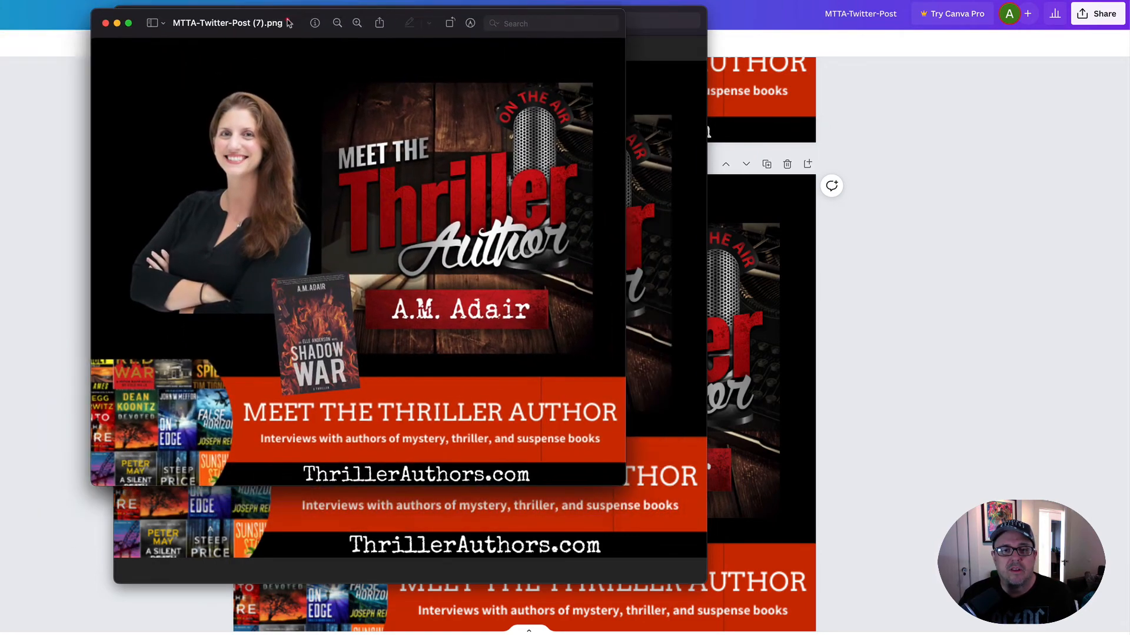
- Open am-adair-headshot.jpeg from the Finder Images folder and move its window clear of the downloaded MTTA-Twitter-Post (7).png to compare them
drag(288, 22, 187, 21)
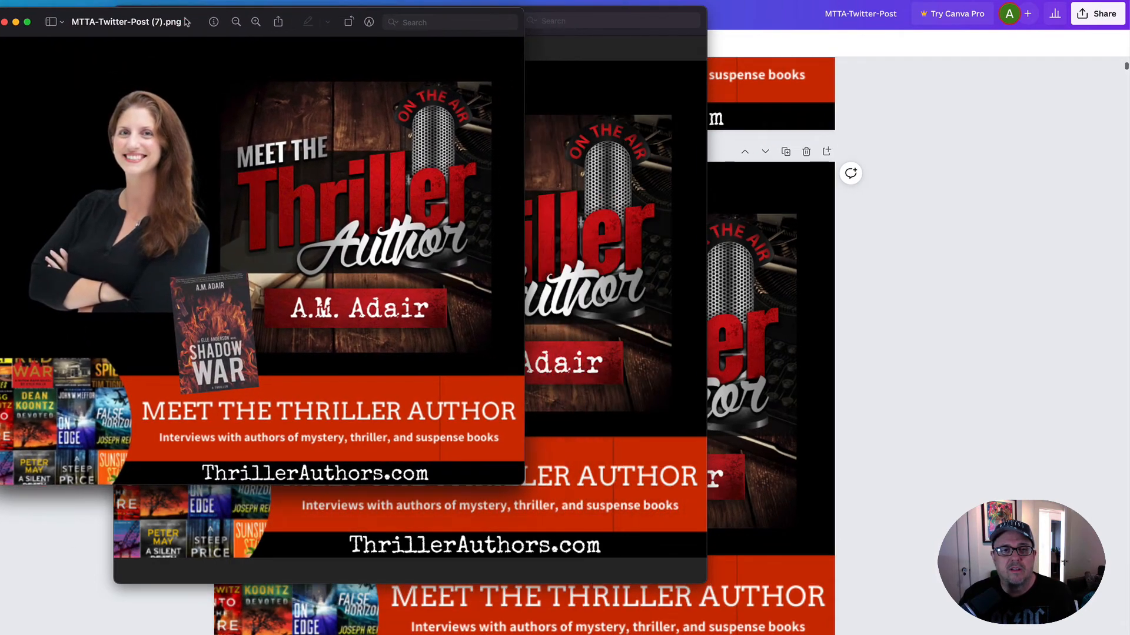
key(super+Tab)
key(super+Tab)
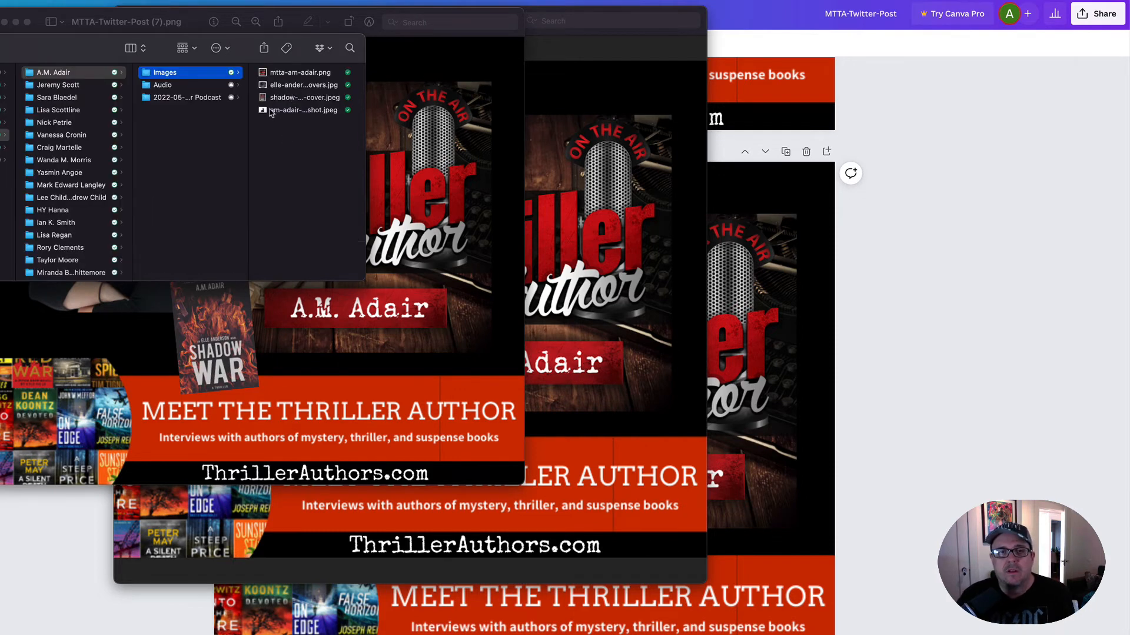
click(294, 110)
key(space)
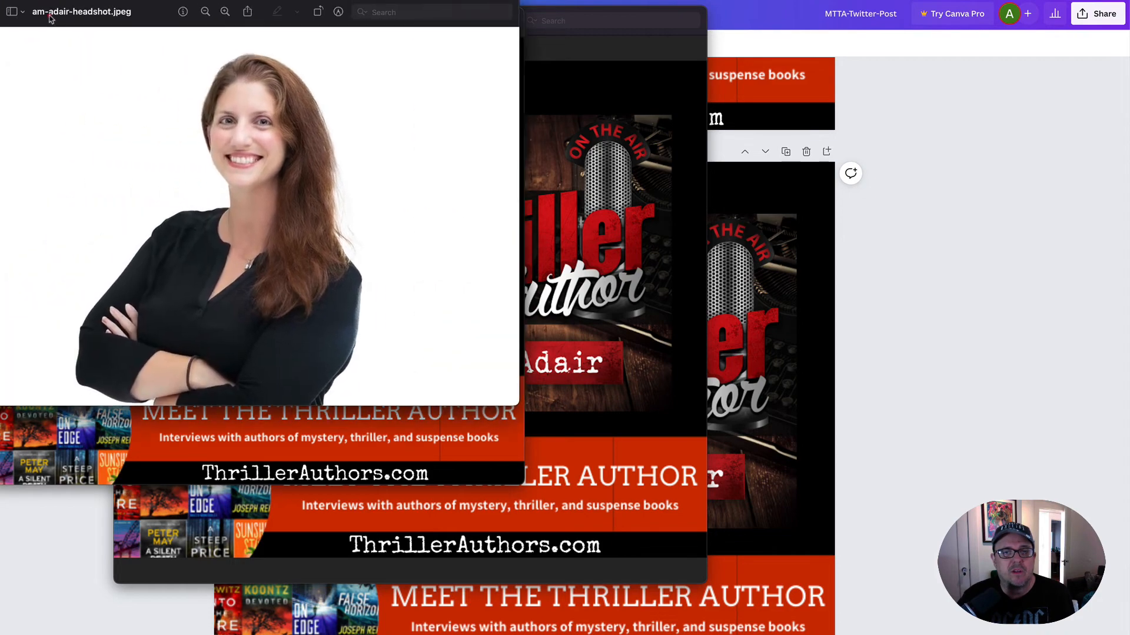
drag(50, 17, 322, 34)
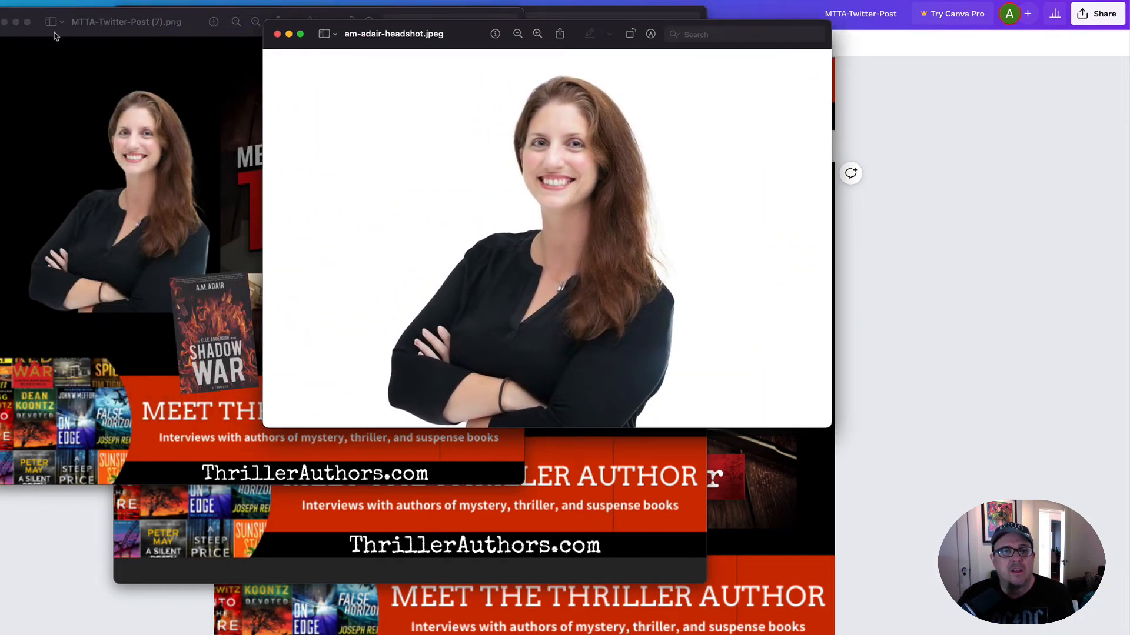
drag(86, 35, 0, 45)
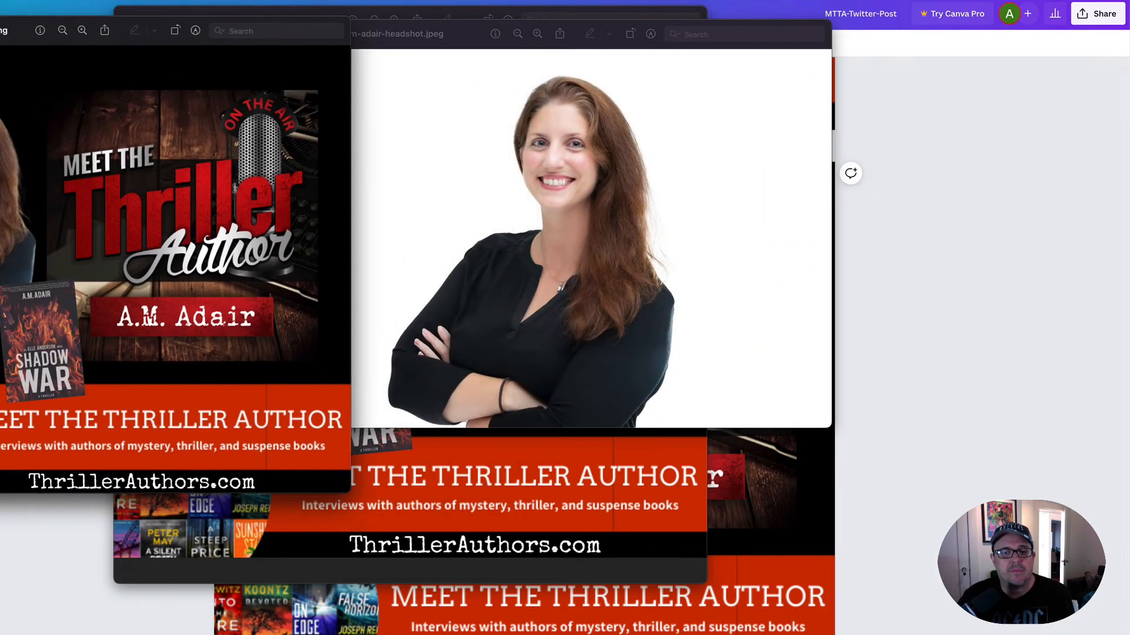
key(super+Tab)
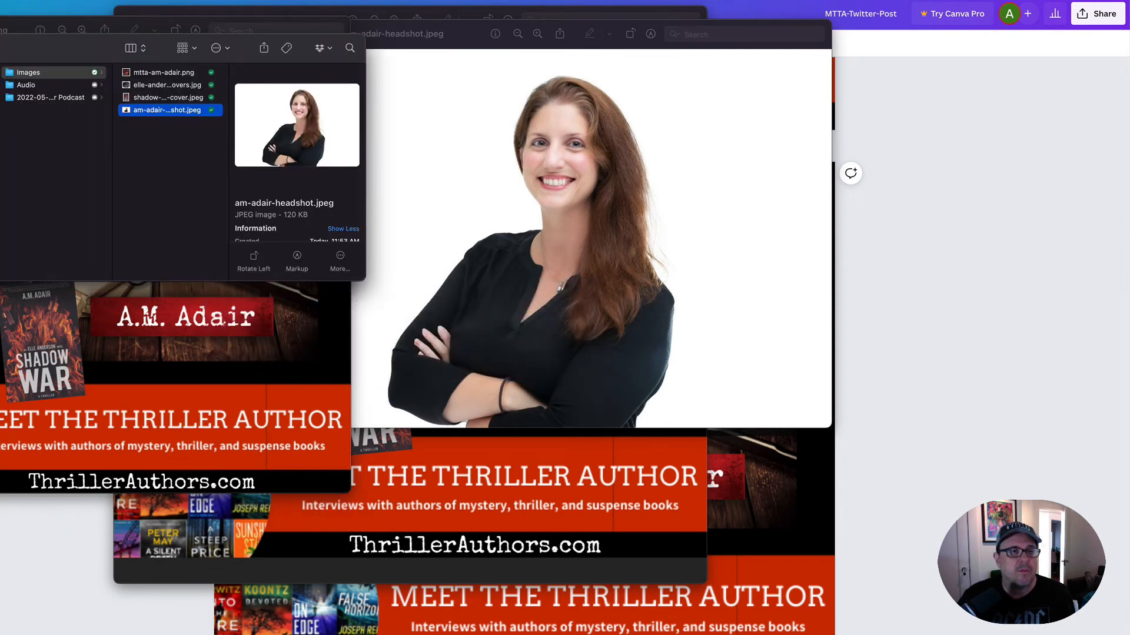
click(0, 85)
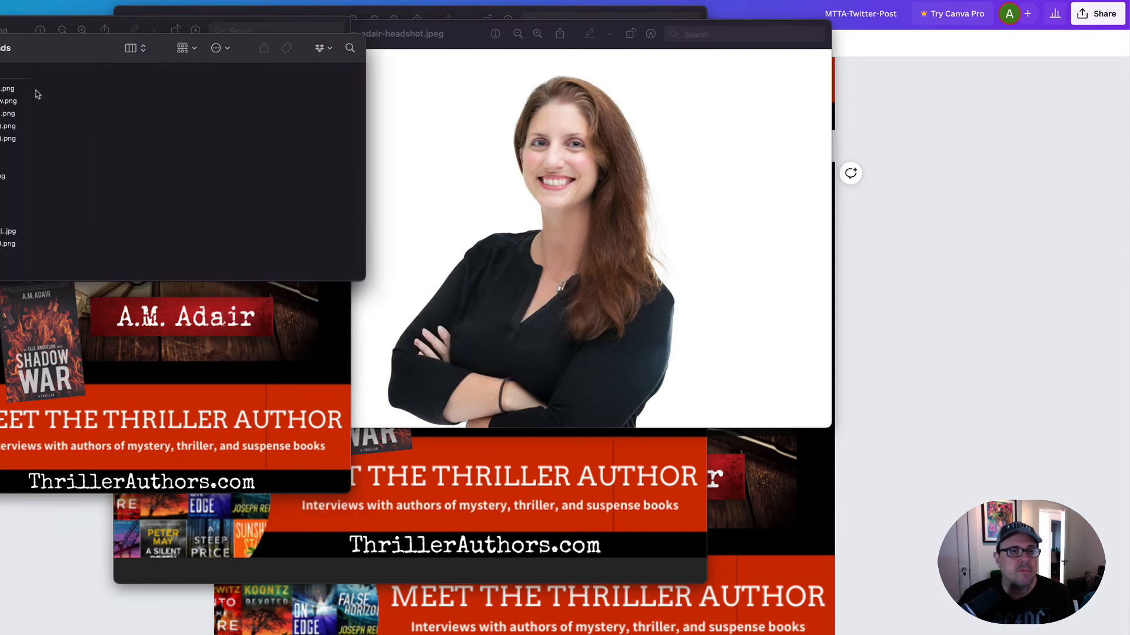
double_click(12, 100)
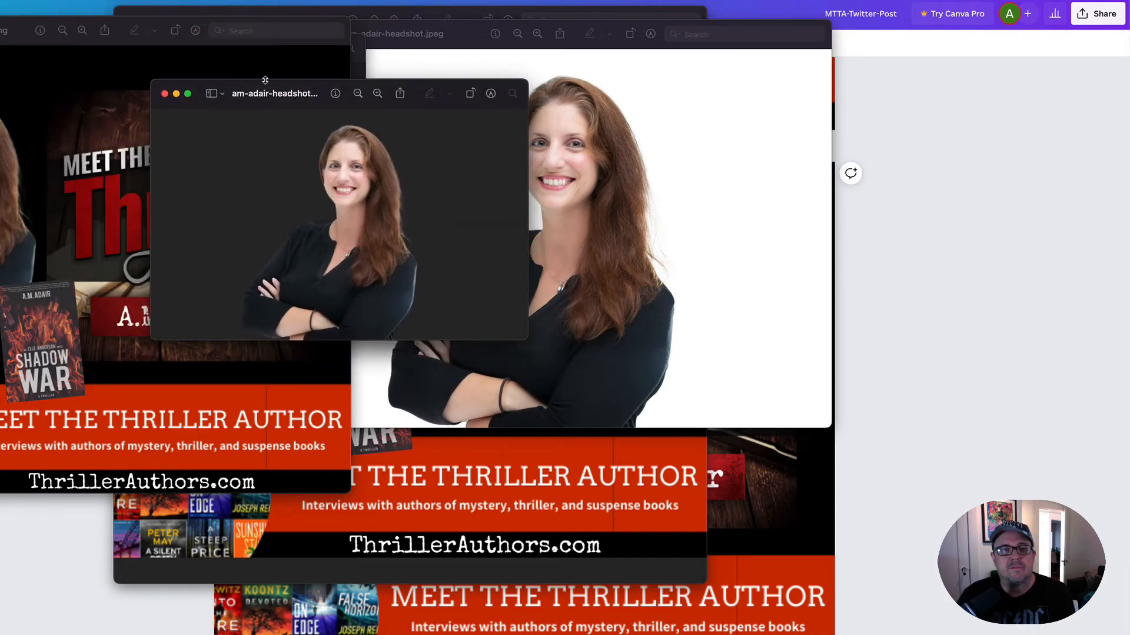
click(0, 30)
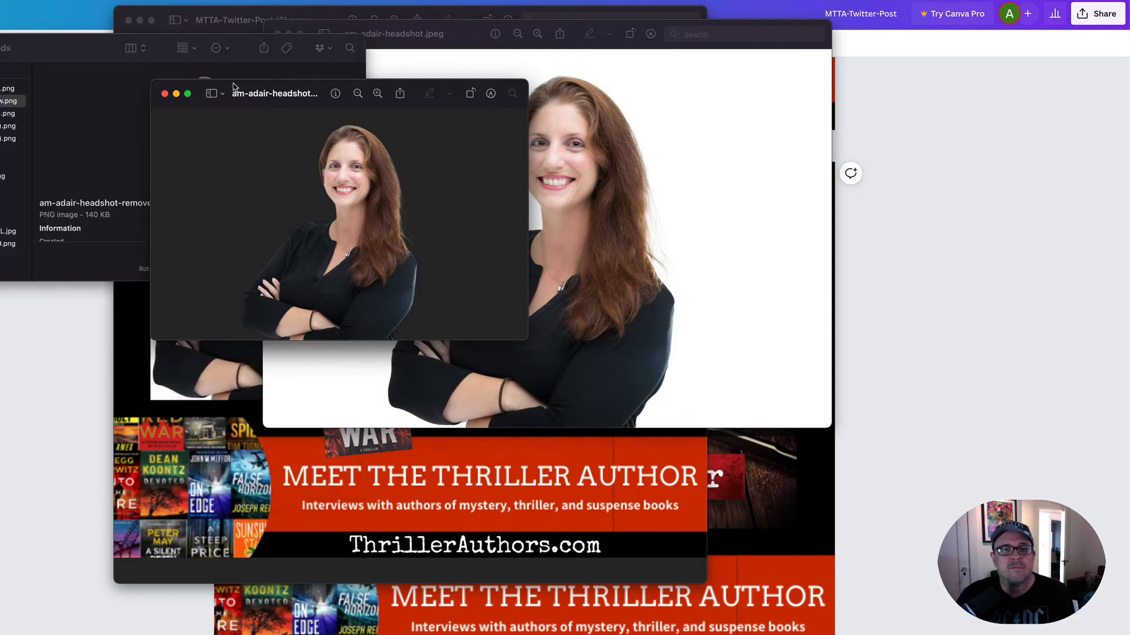
drag(233, 84, 81, 77)
click(442, 38)
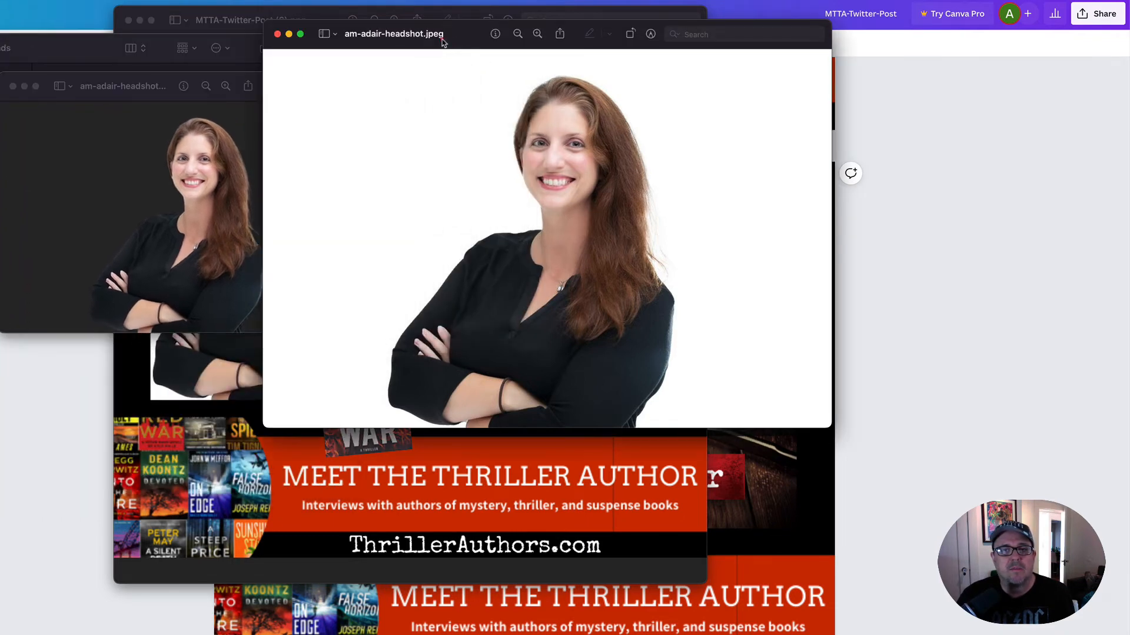
drag(442, 38, 473, 44)
drag(164, 83, 121, 82)
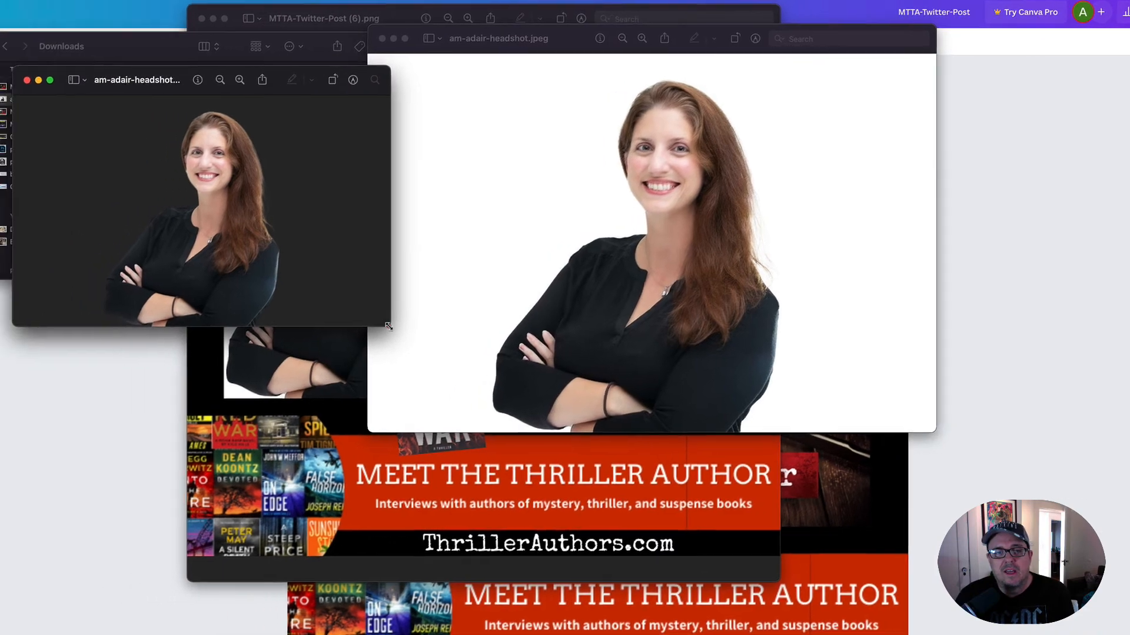
drag(317, 328, 415, 477)
drag(516, 475, 519, 475)
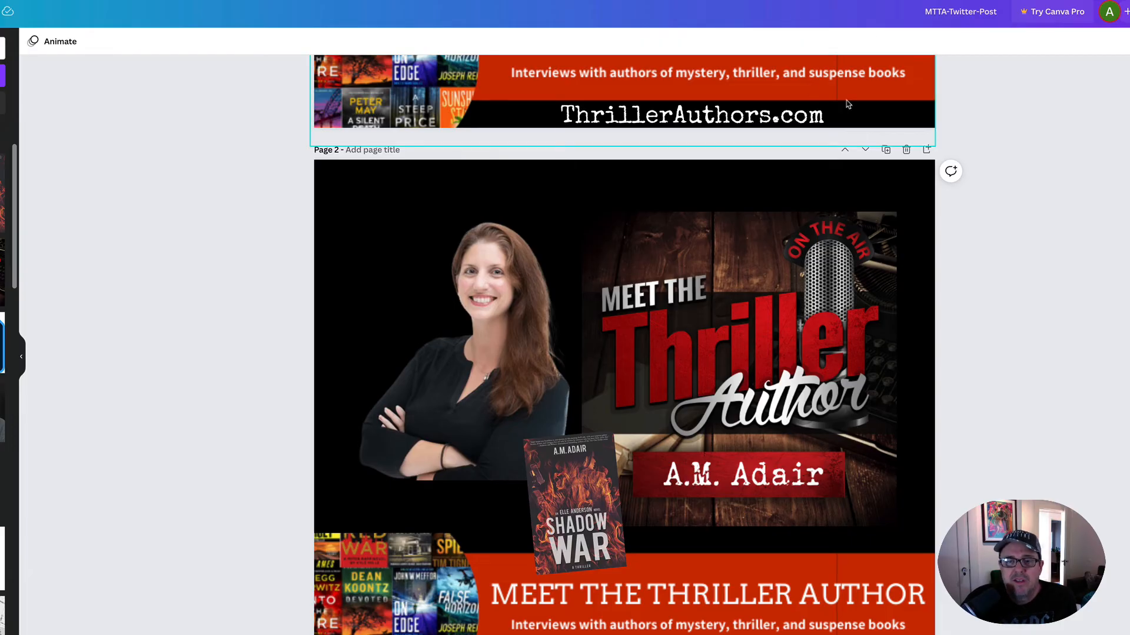
- Switch between the image viewer and Canva, then bring MTTA-Twitter-Post (7).png into full view and enlarge its window to review the finished graphic
key(super+Tab)
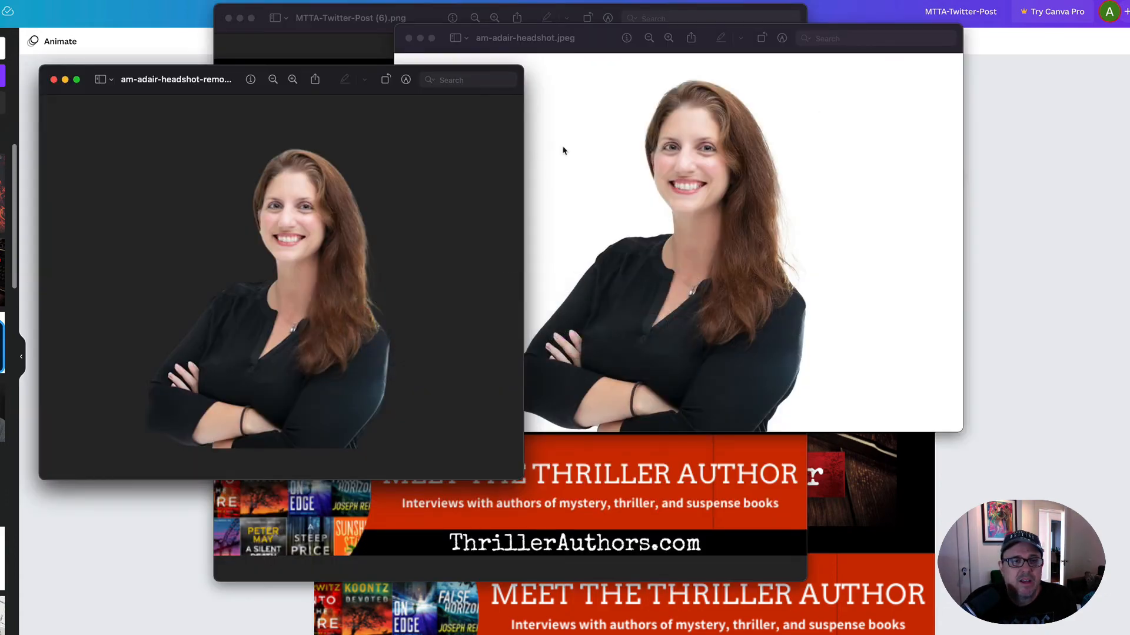
click(429, 536)
click(131, 271)
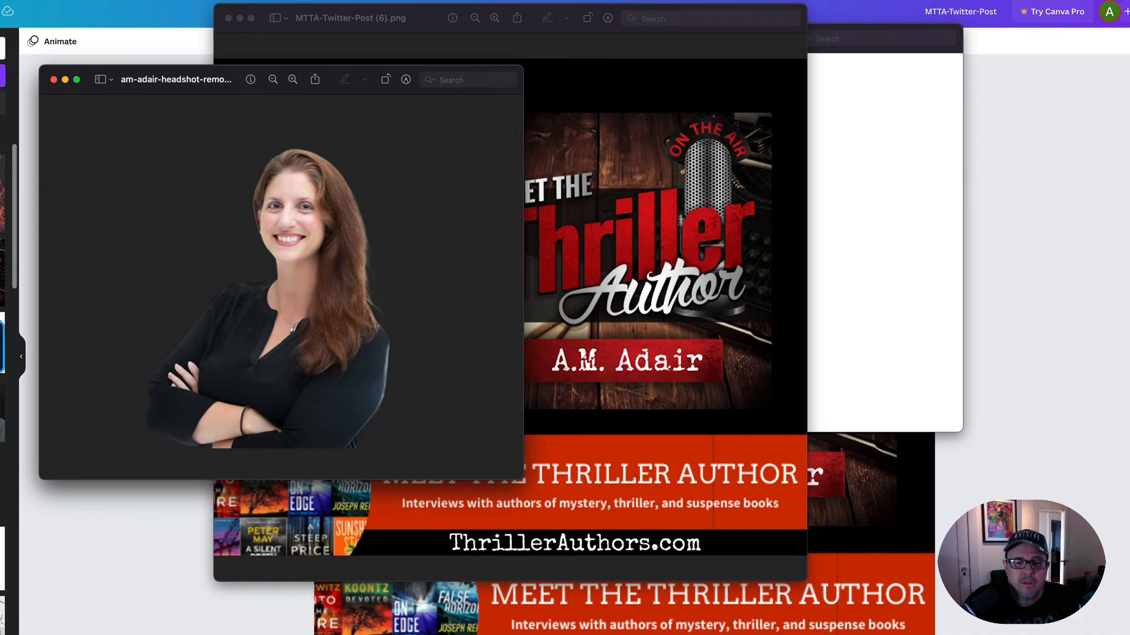
key(super+Tab)
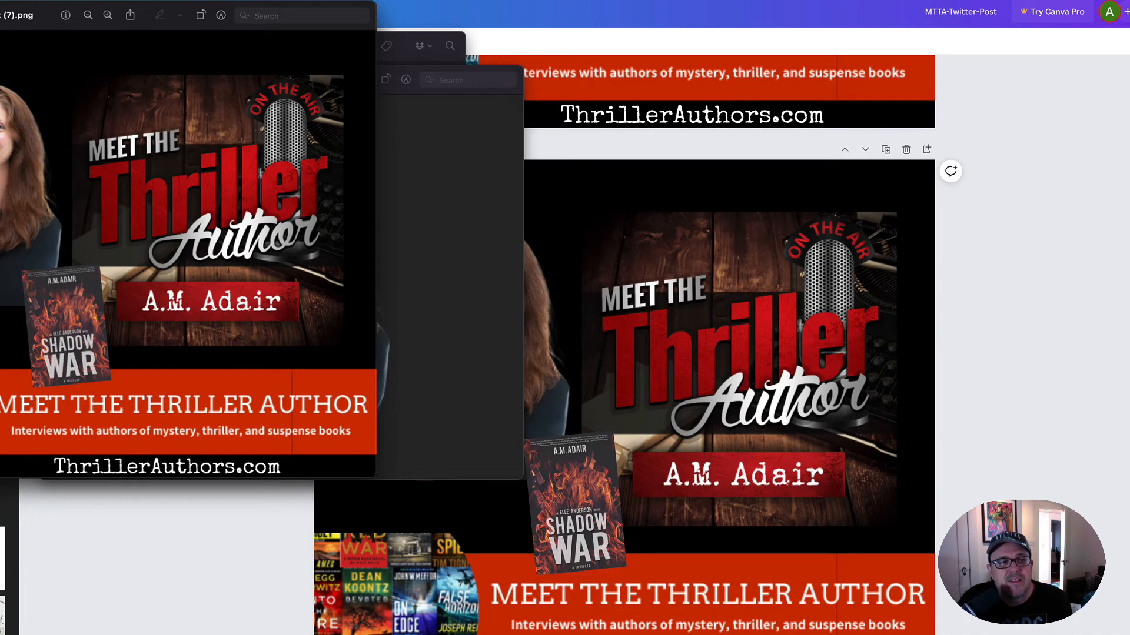
drag(0, 9, 257, 4)
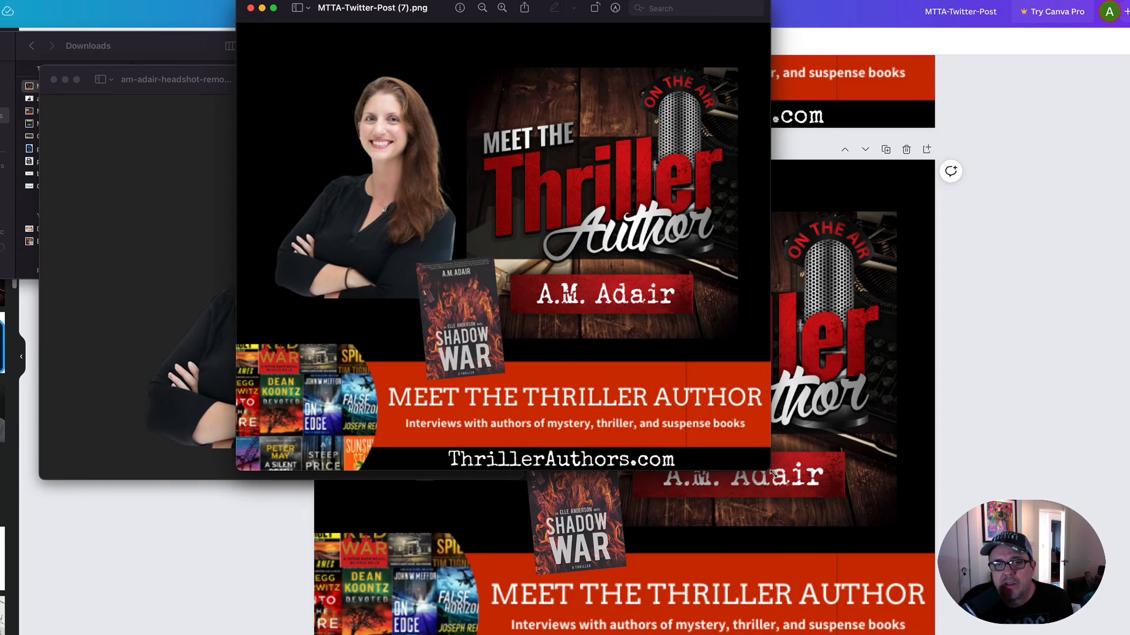
drag(759, 465, 889, 621)
drag(492, 10, 485, 0)
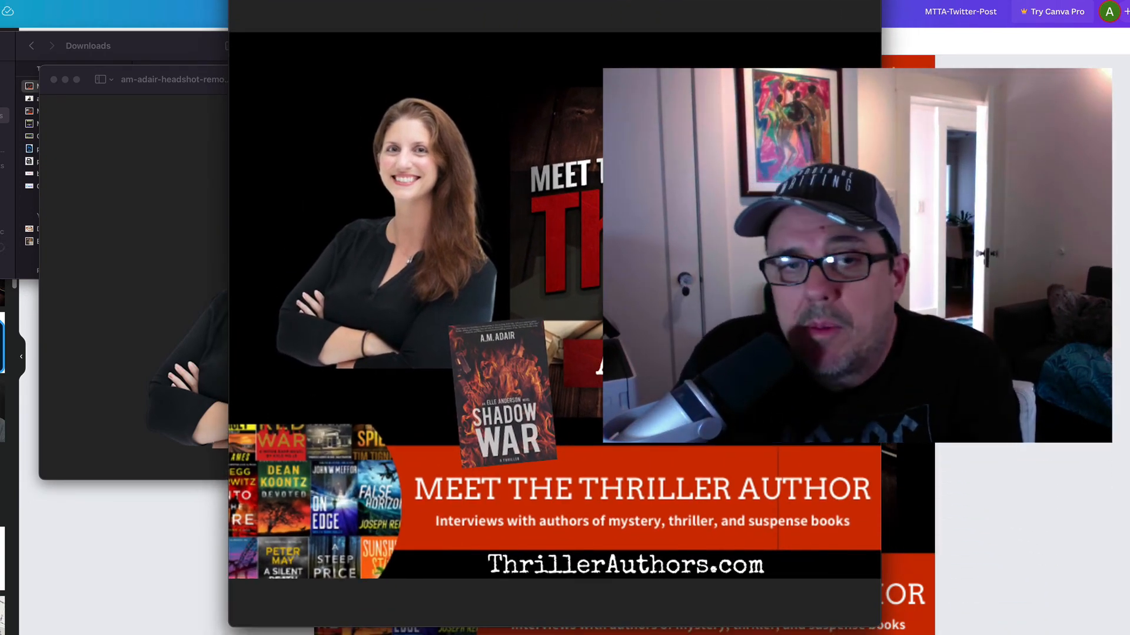